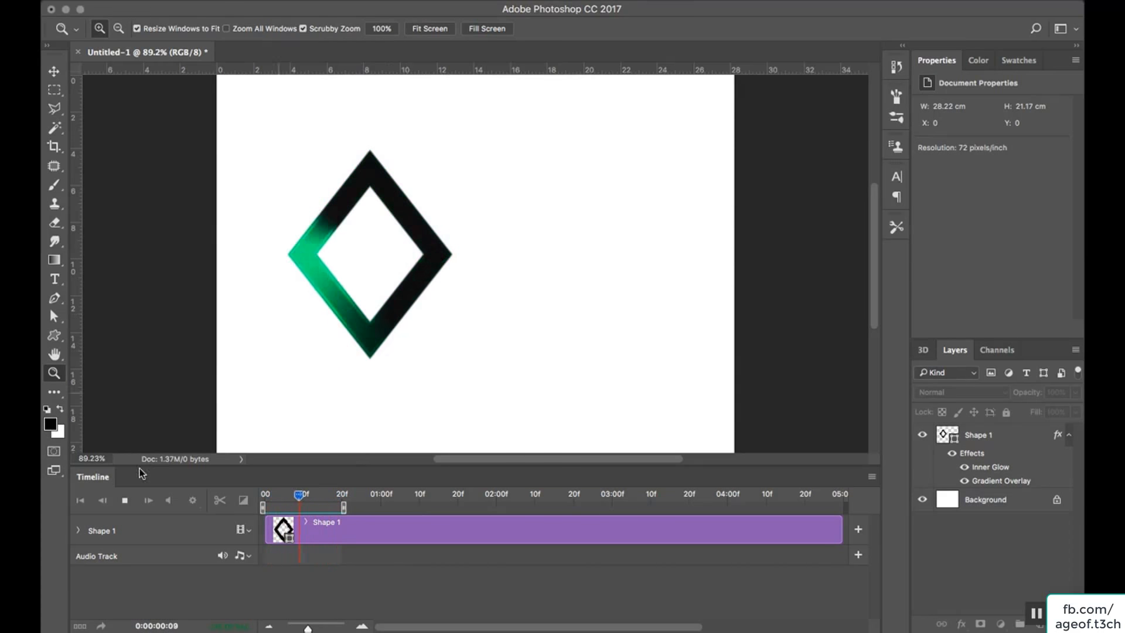
Stop the diamond animation's playback and close the Timeline
key(space)
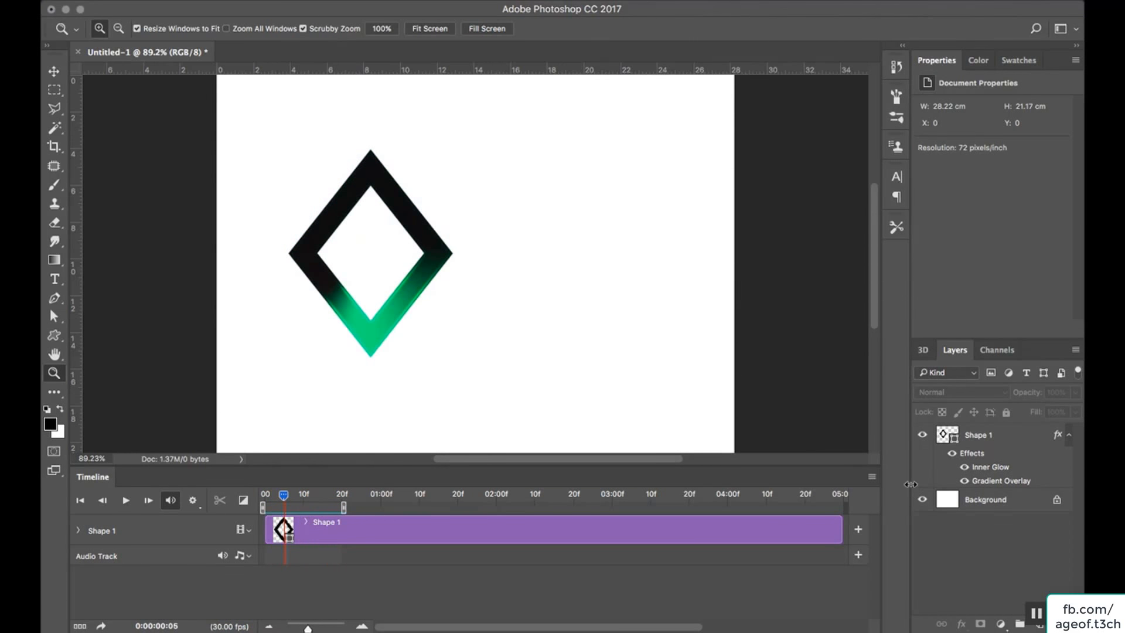
click(872, 476)
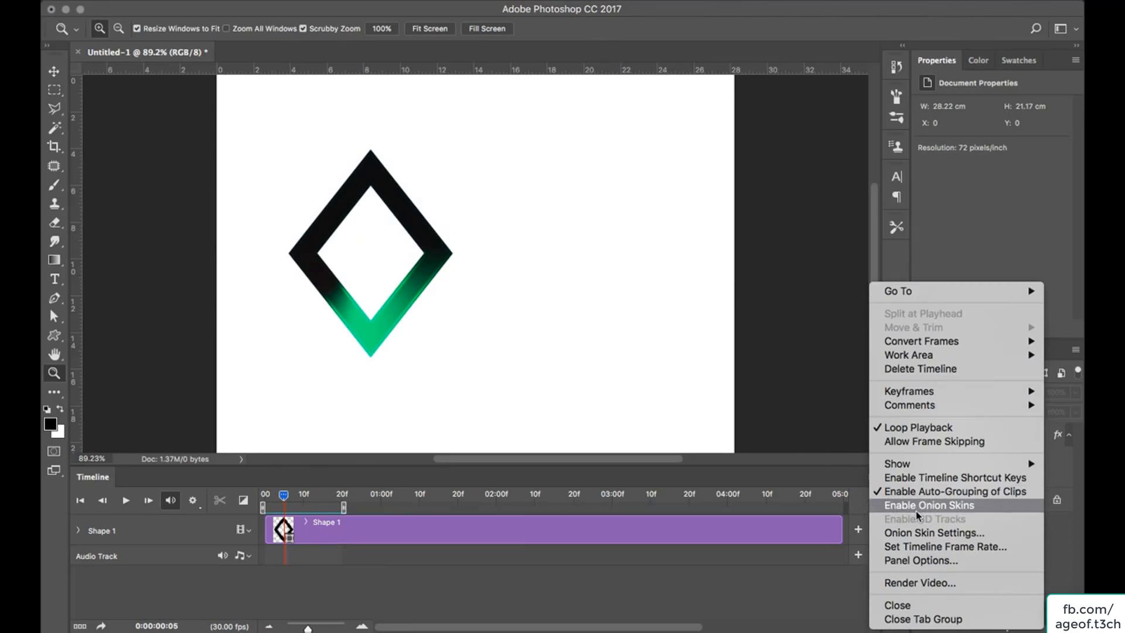
click(910, 612)
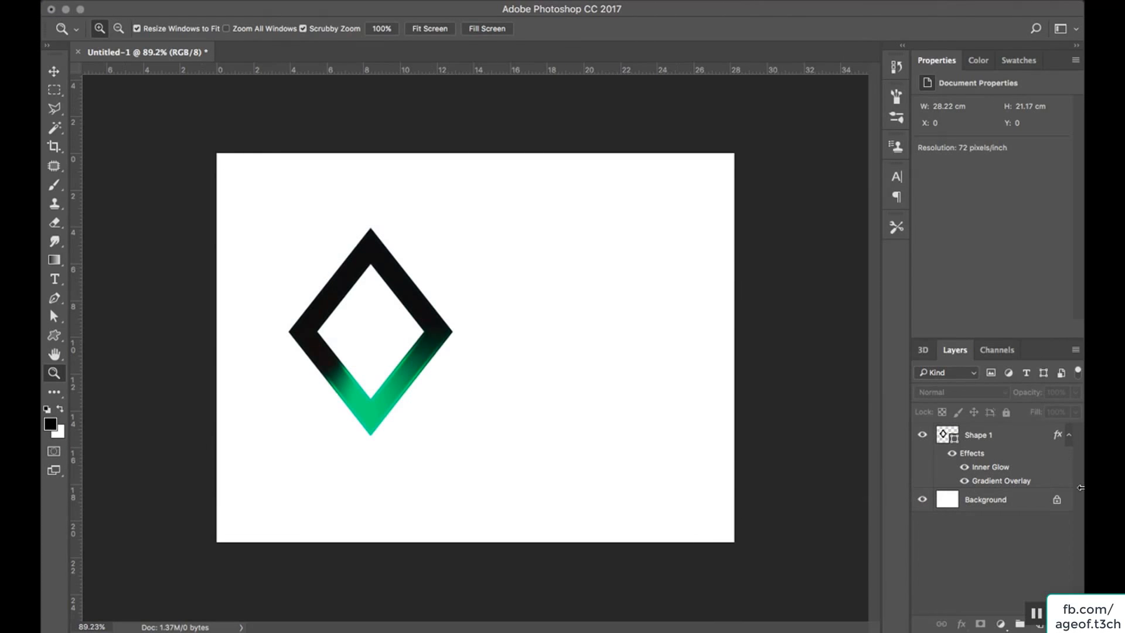
Delete the Shape 1 diamond layer so only the Background layer is left
click(1019, 439)
drag(1019, 439, 1029, 527)
right_click(1006, 435)
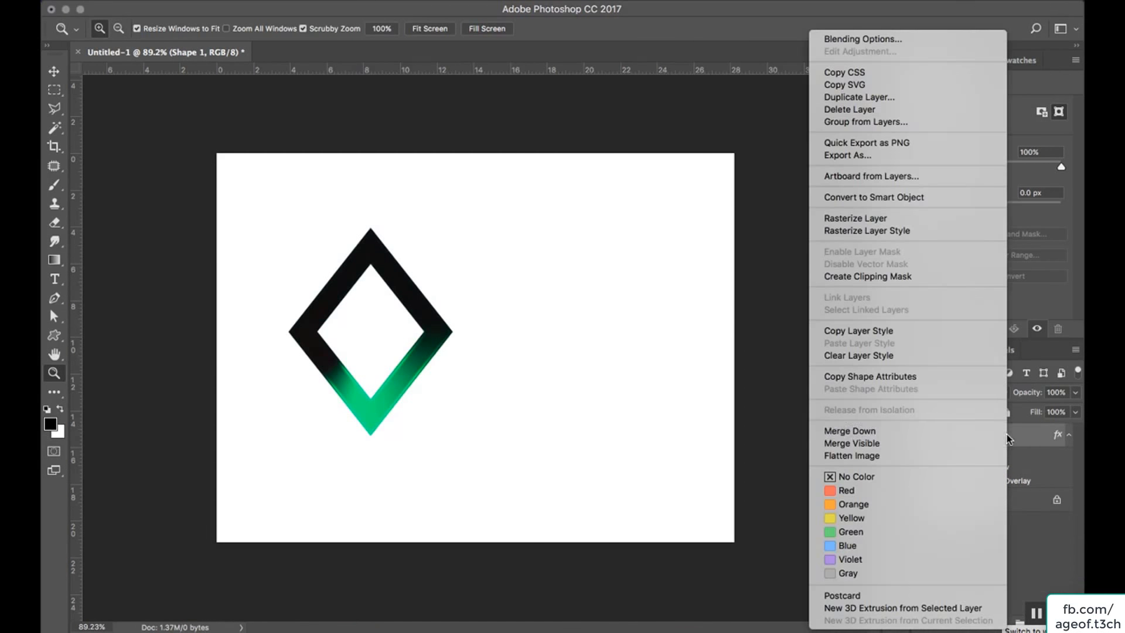
click(848, 110)
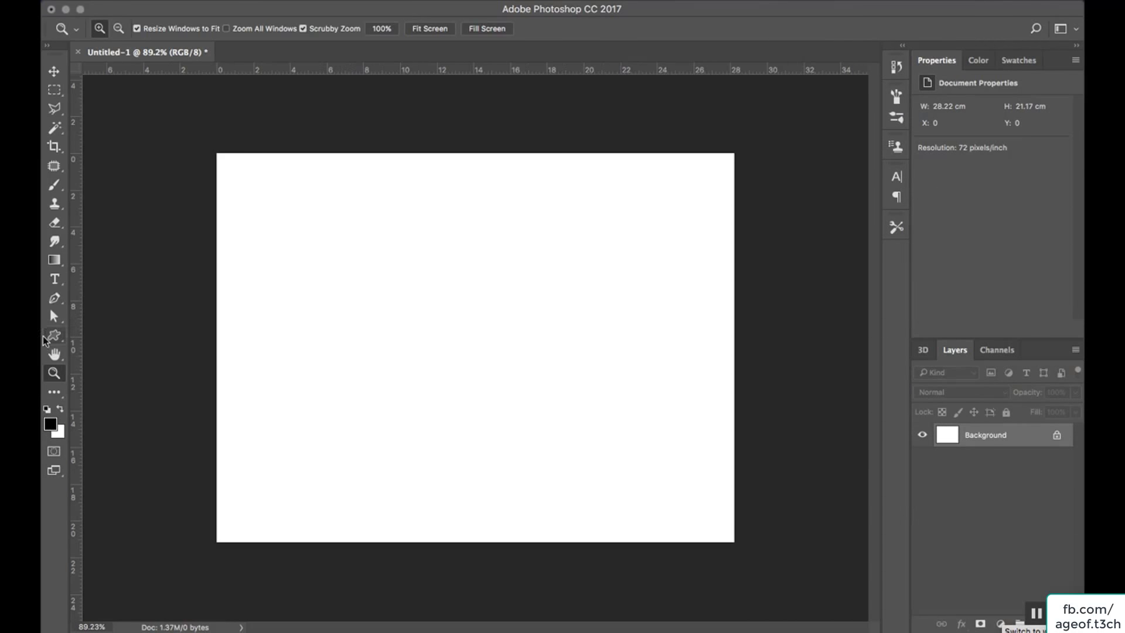
click(53, 72)
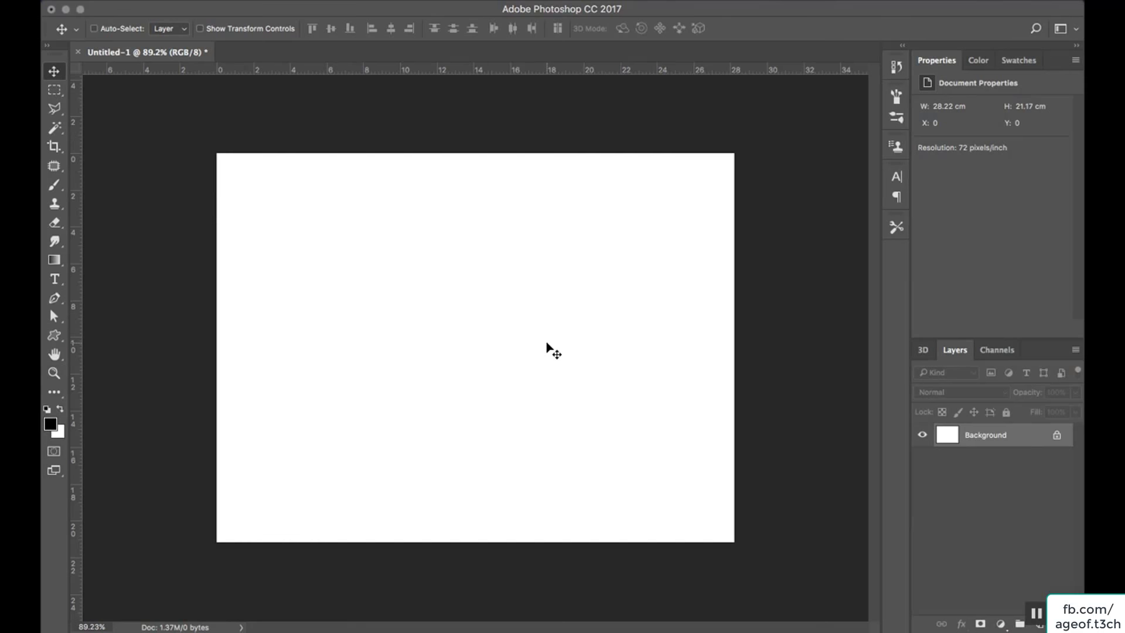
With the Custom Shape tool active, replace the shape presets with the All collection
click(51, 339)
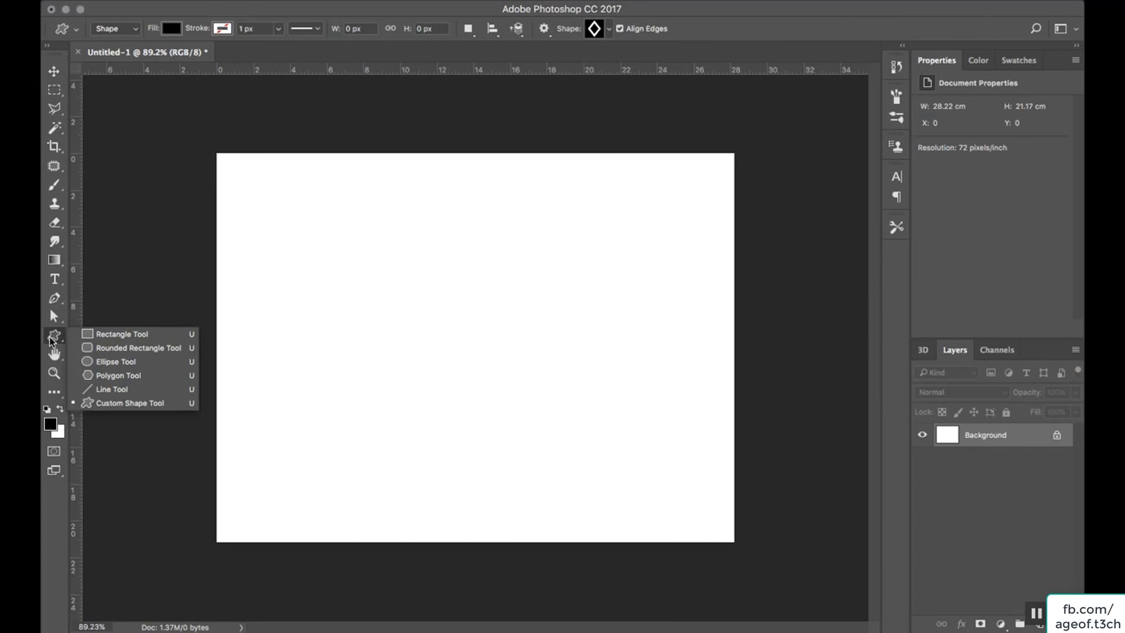
click(118, 407)
click(608, 29)
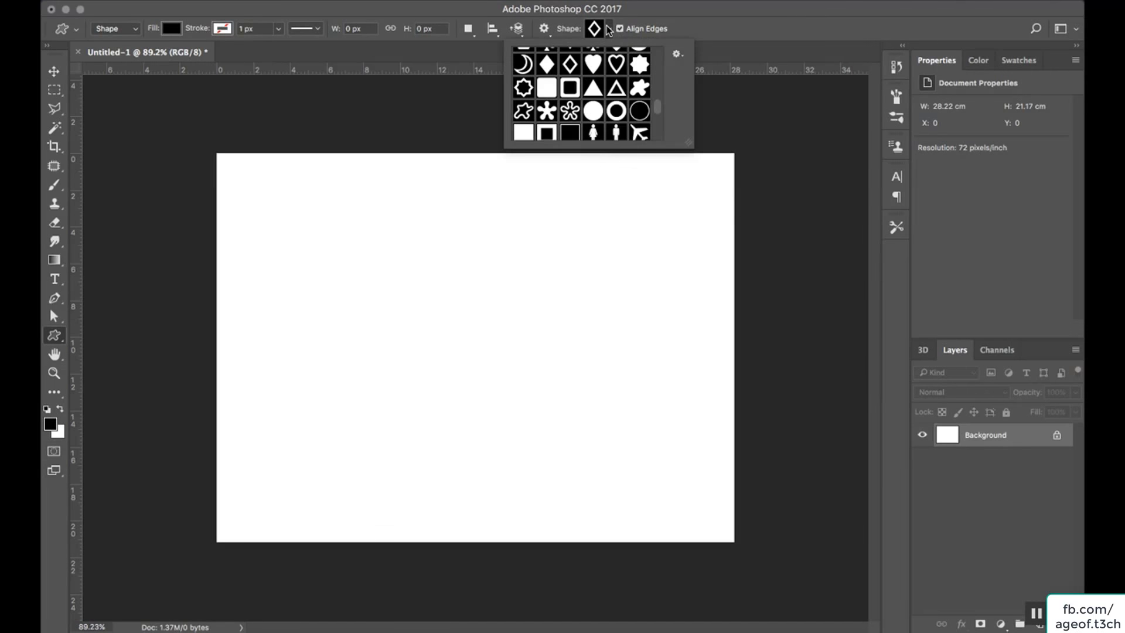
click(677, 54)
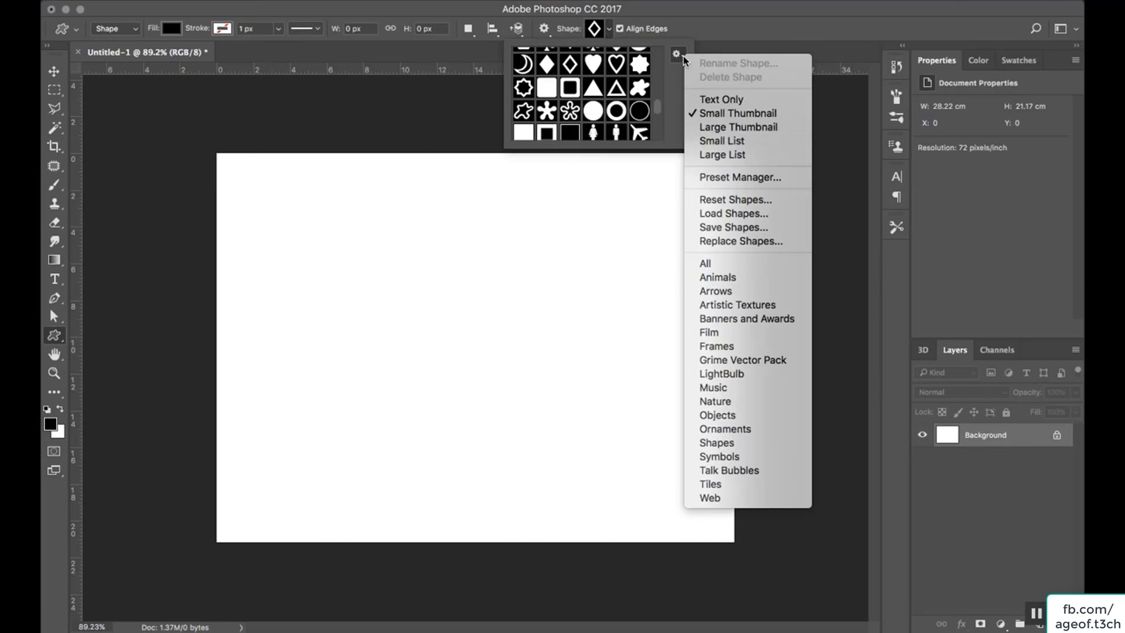
click(709, 265)
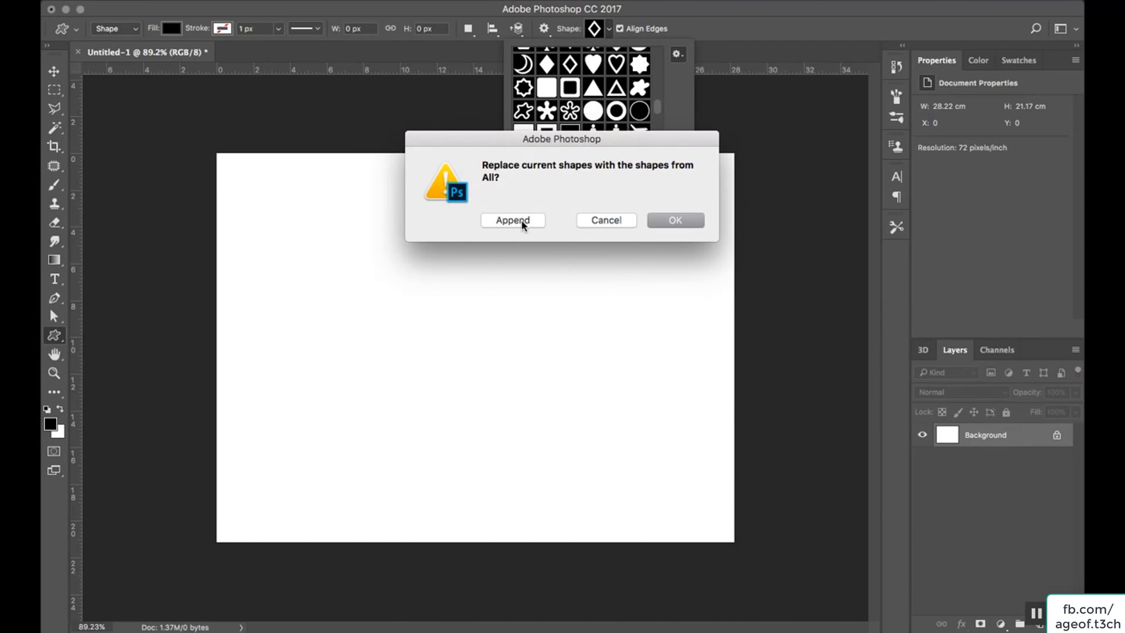
click(655, 223)
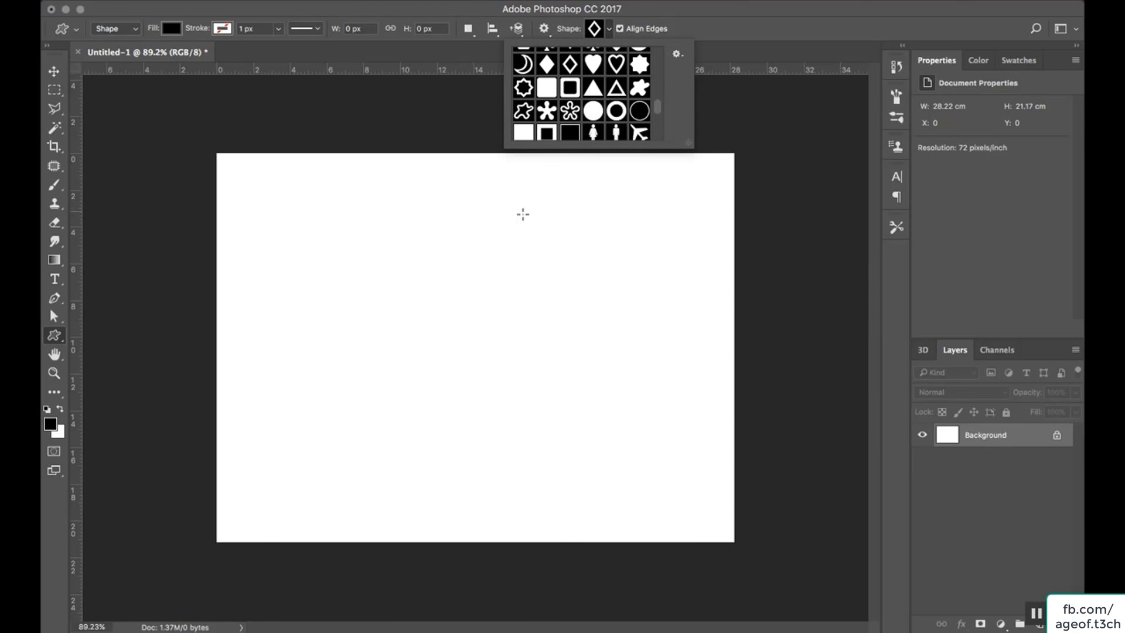
Draw a black ring about 368 by 368 px on the canvas using the thick circle frame custom shape
mouse_move(656, 110)
mouse_down()
mouse_move(660, 92)
mouse_move(660, 109)
mouse_up()
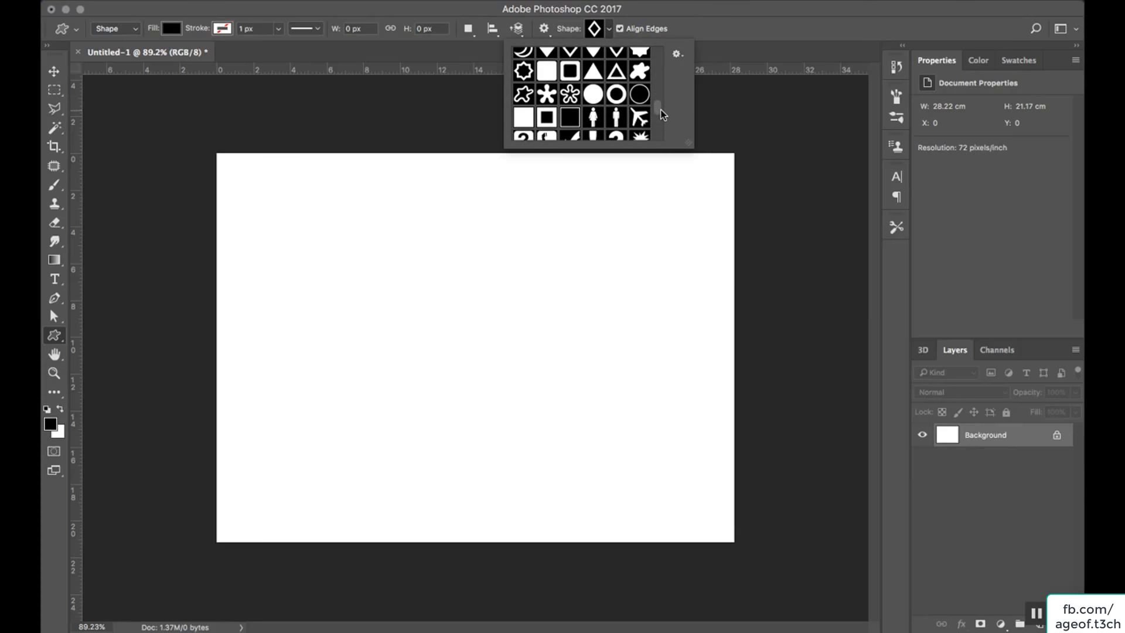
click(617, 100)
drag(319, 208, 580, 445)
key(shift)
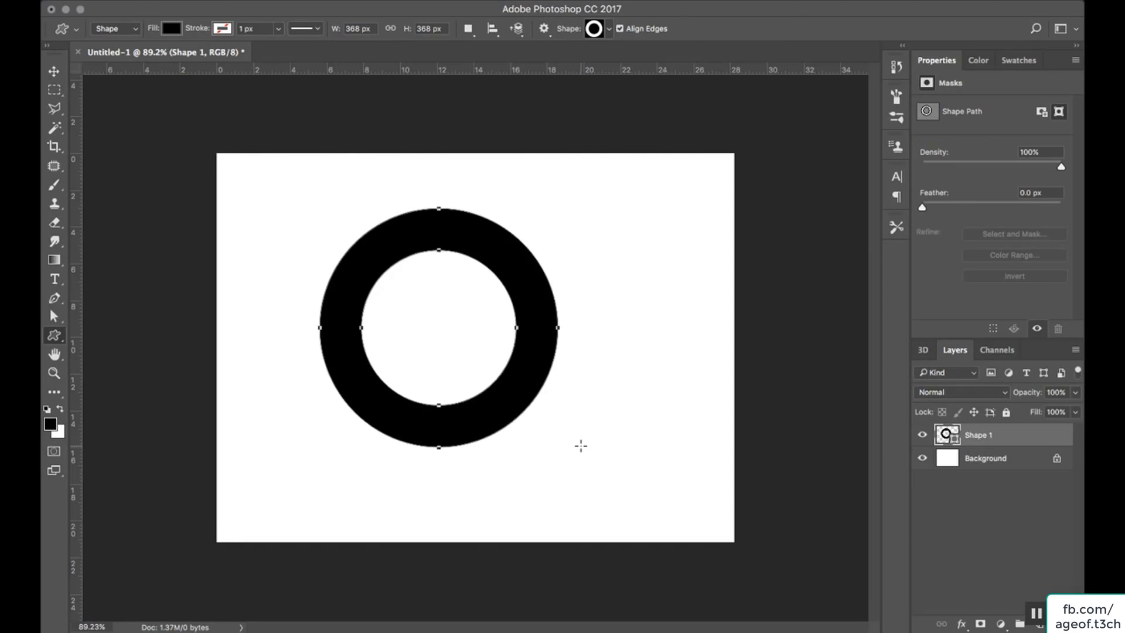
Reposition the ring slightly to the left of the canvas centre and about midway down with the Move tool
click(54, 71)
mouse_move(510, 340)
mouse_down()
mouse_move(529, 354)
mouse_move(530, 336)
mouse_up()
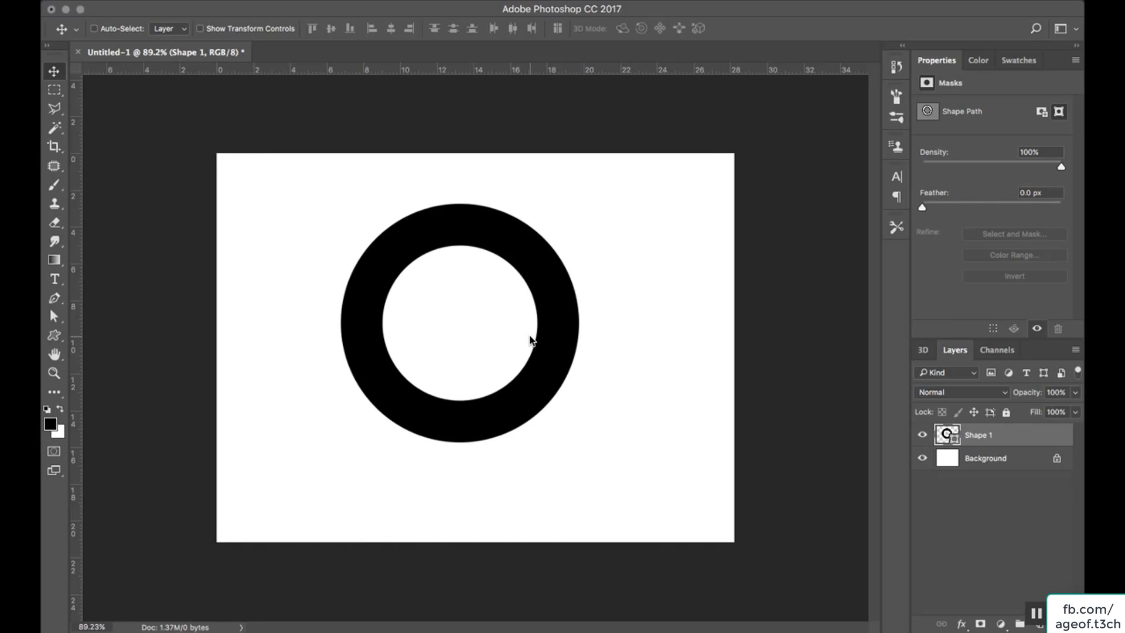
drag(530, 342, 494, 359)
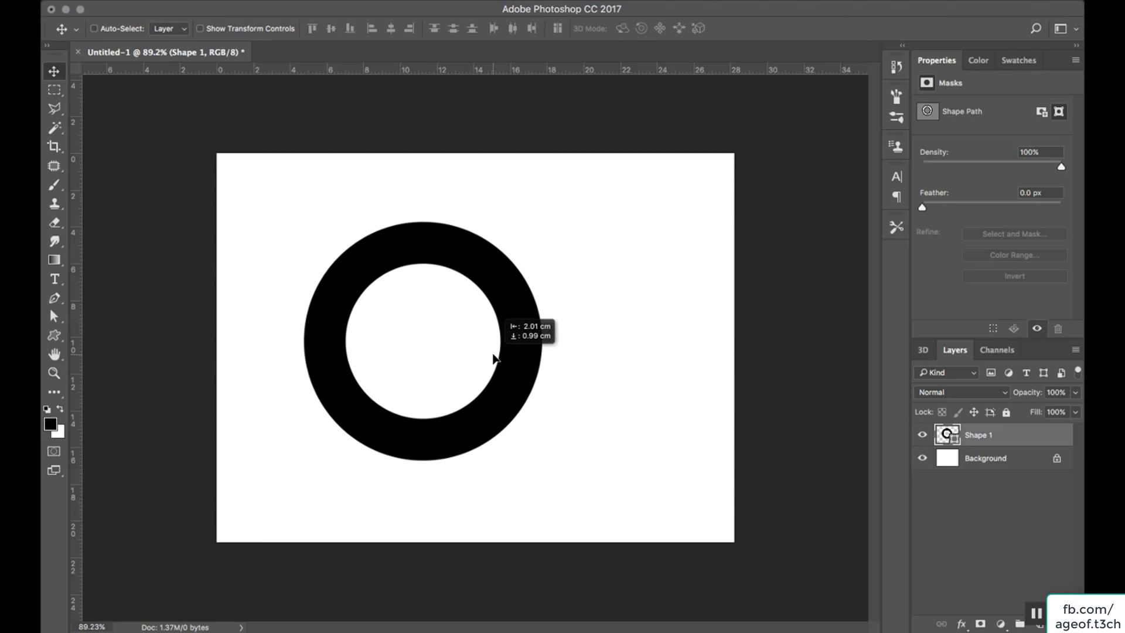
drag(494, 358, 494, 359)
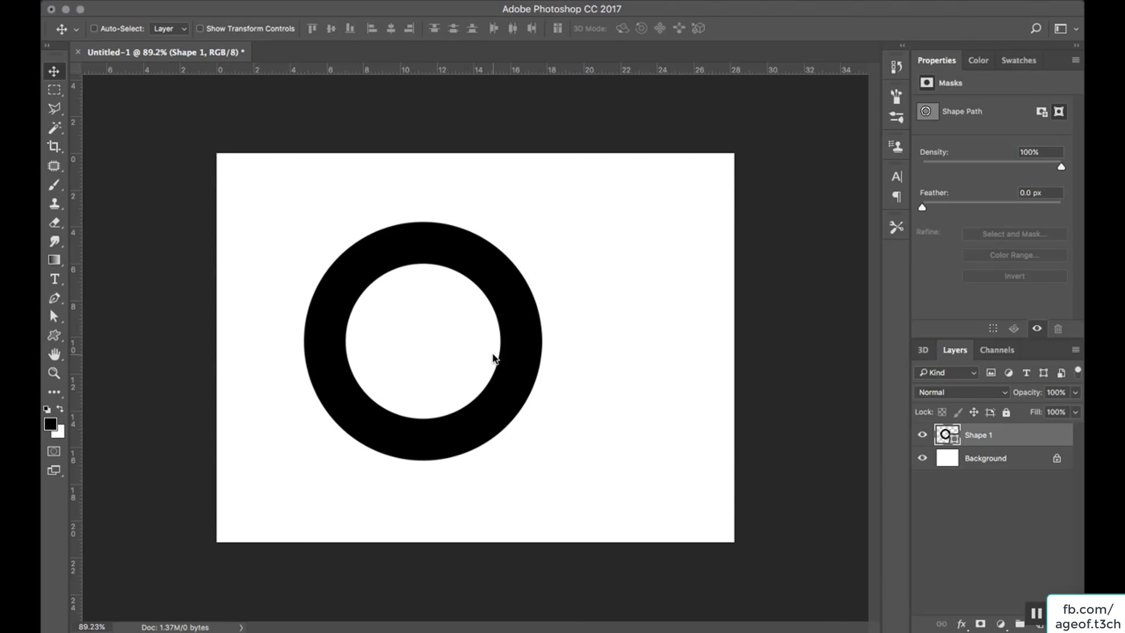
Open the ring layer's style settings and enable Gradient Overlay, keeping the ring in view
double_click(1012, 440)
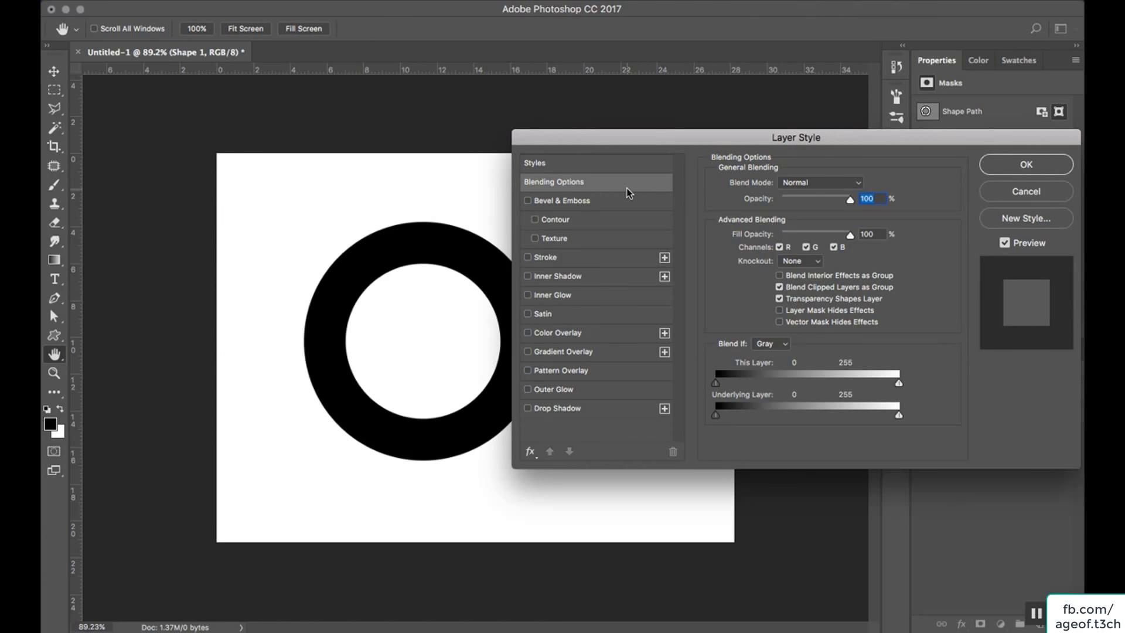
drag(619, 136, 710, 131)
click(668, 346)
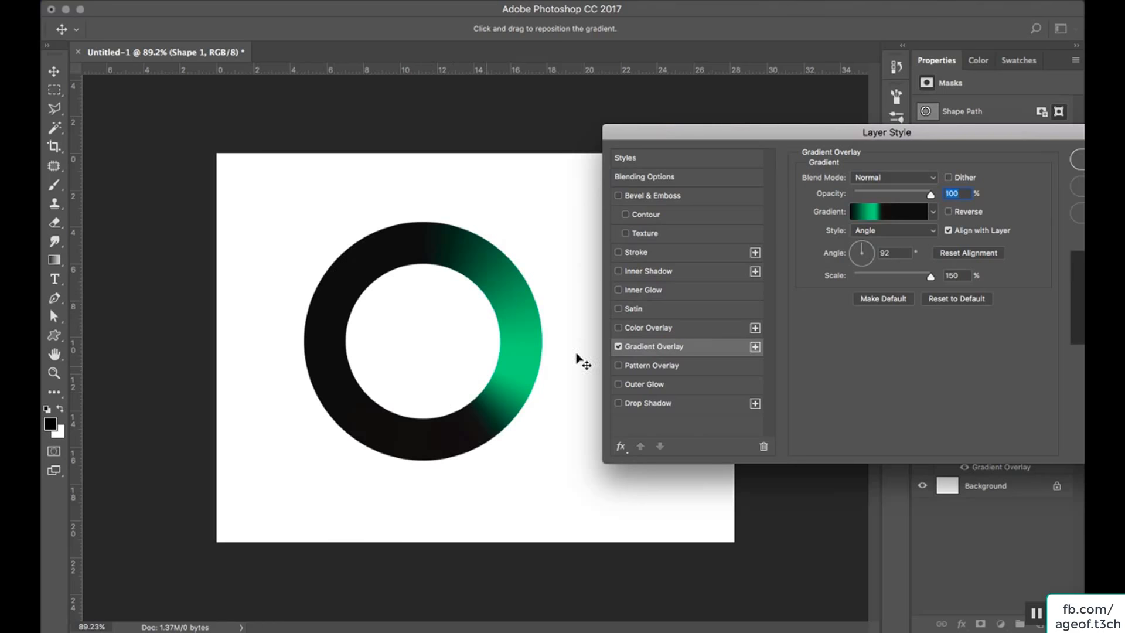
click(913, 213)
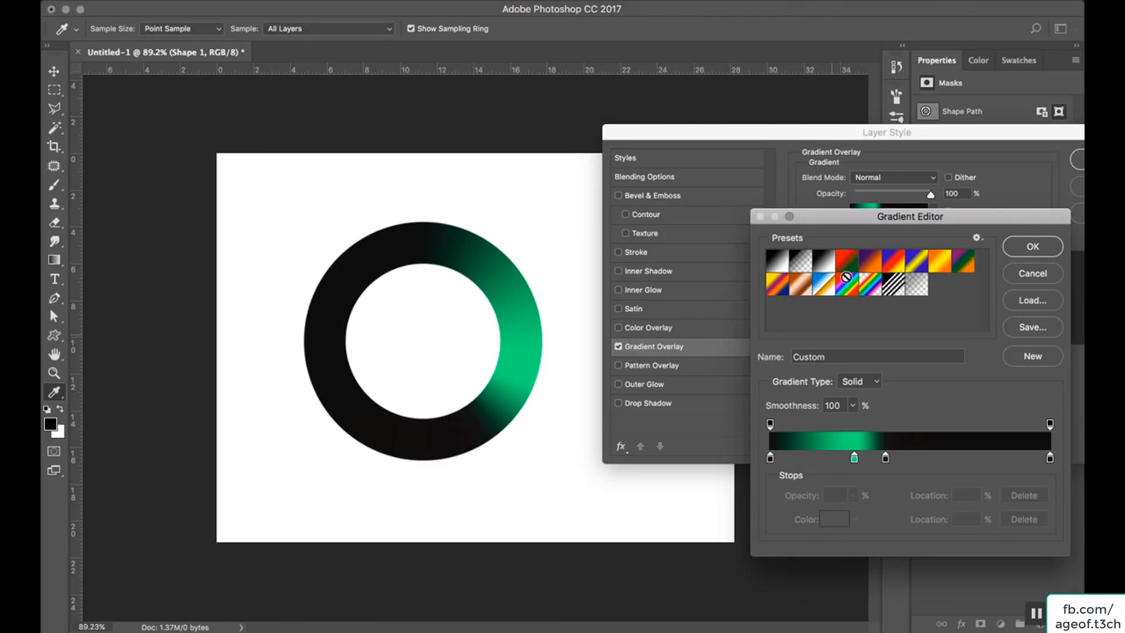
click(825, 260)
click(778, 265)
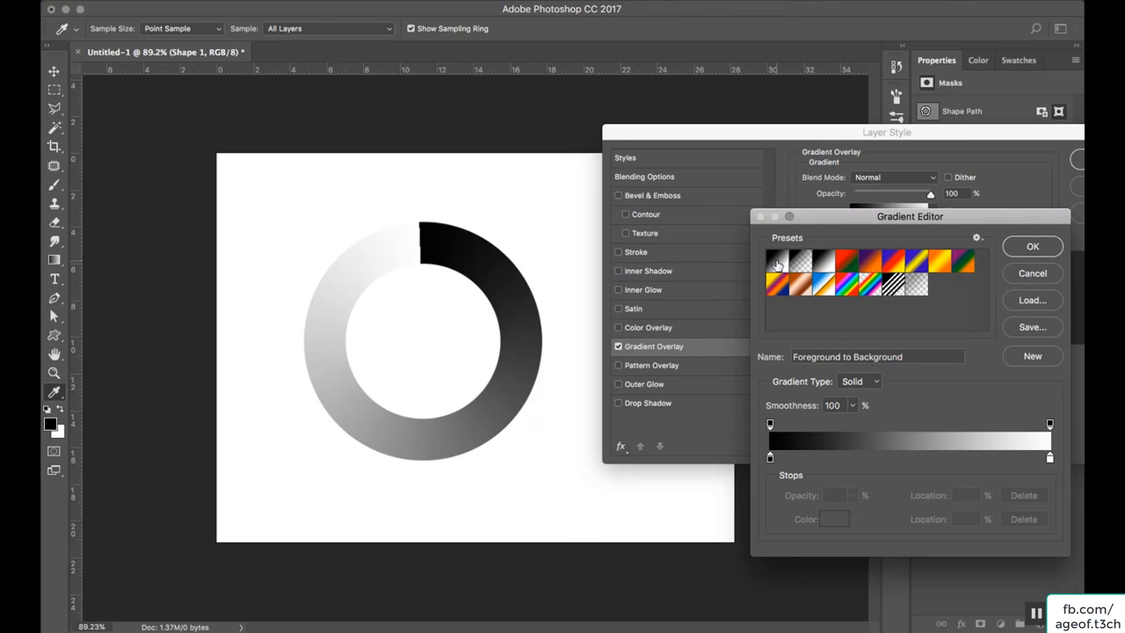
click(1026, 276)
Keep the overlay's gradient style on Angle and apply the Foreground to Background preset to its gradient
click(905, 234)
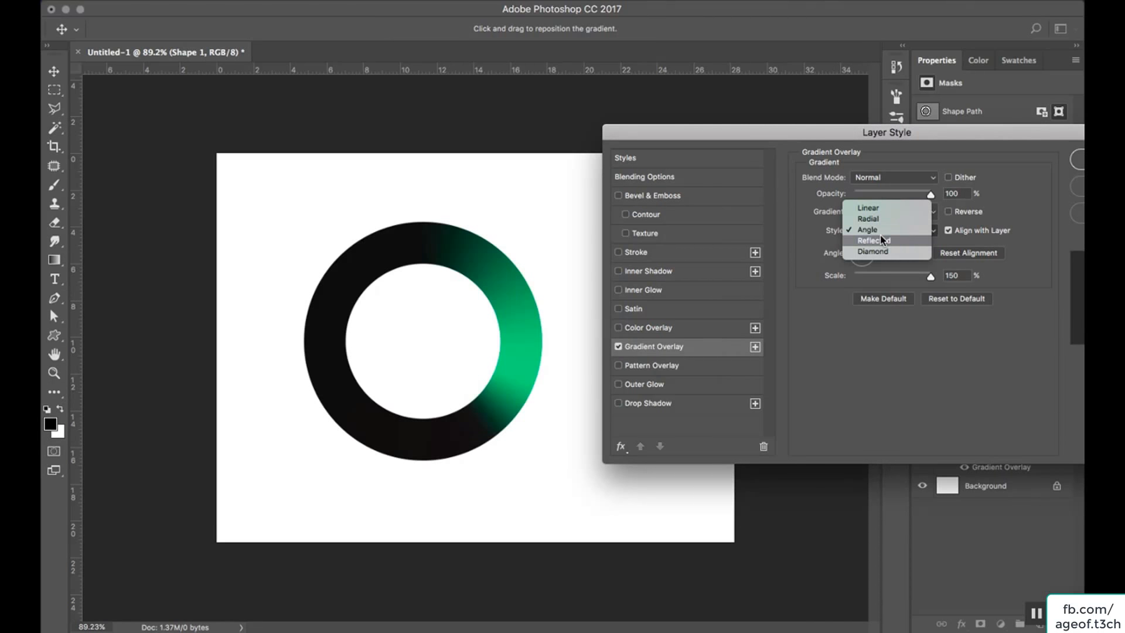
click(879, 230)
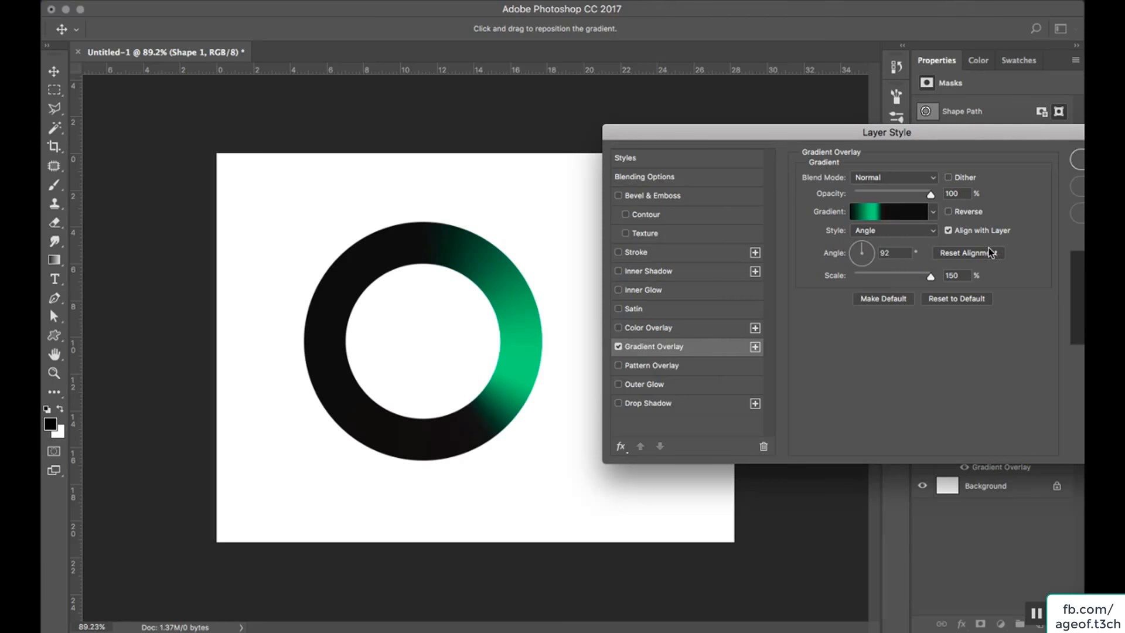
click(887, 211)
click(816, 264)
click(781, 261)
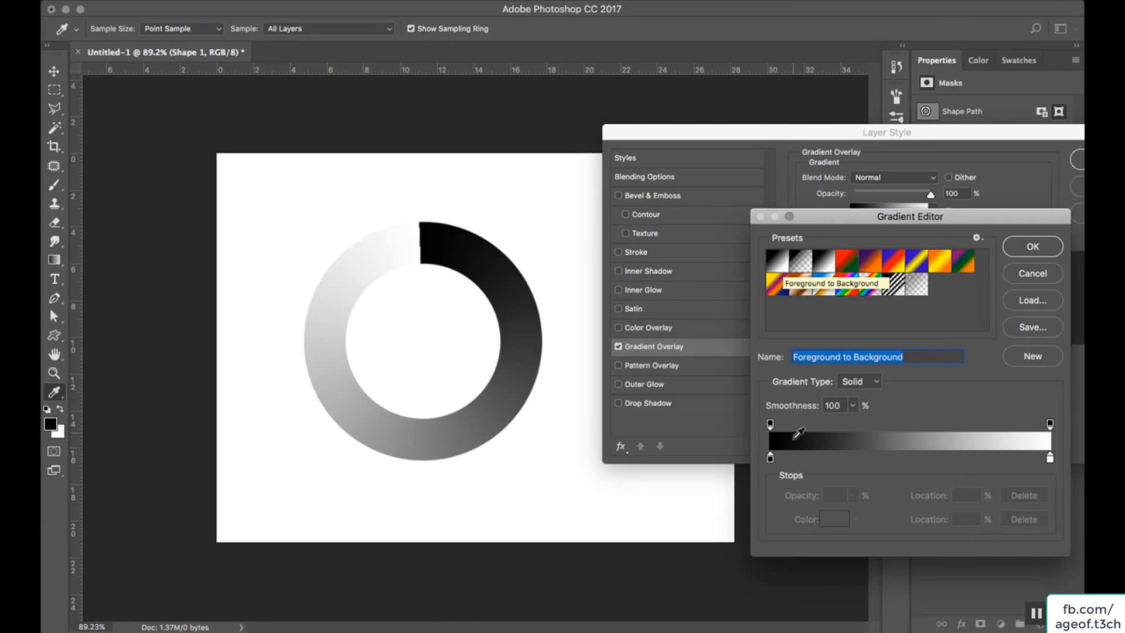
Add black color stops at 25% and 40% of the gradient and change the white end stop to black
click(825, 458)
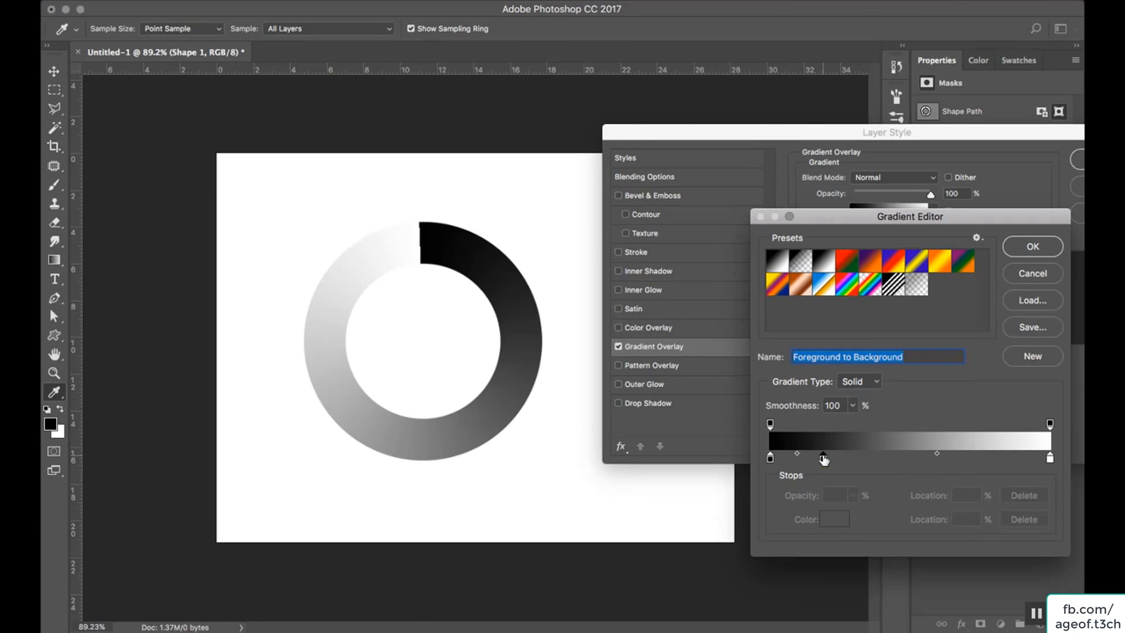
drag(823, 459, 838, 461)
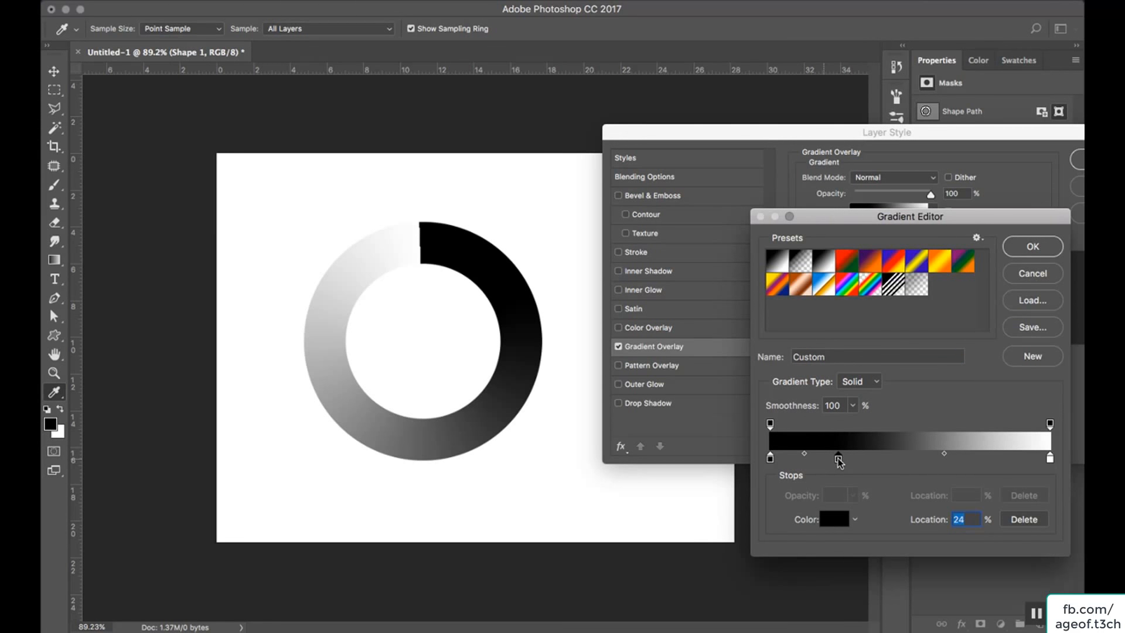
click(874, 460)
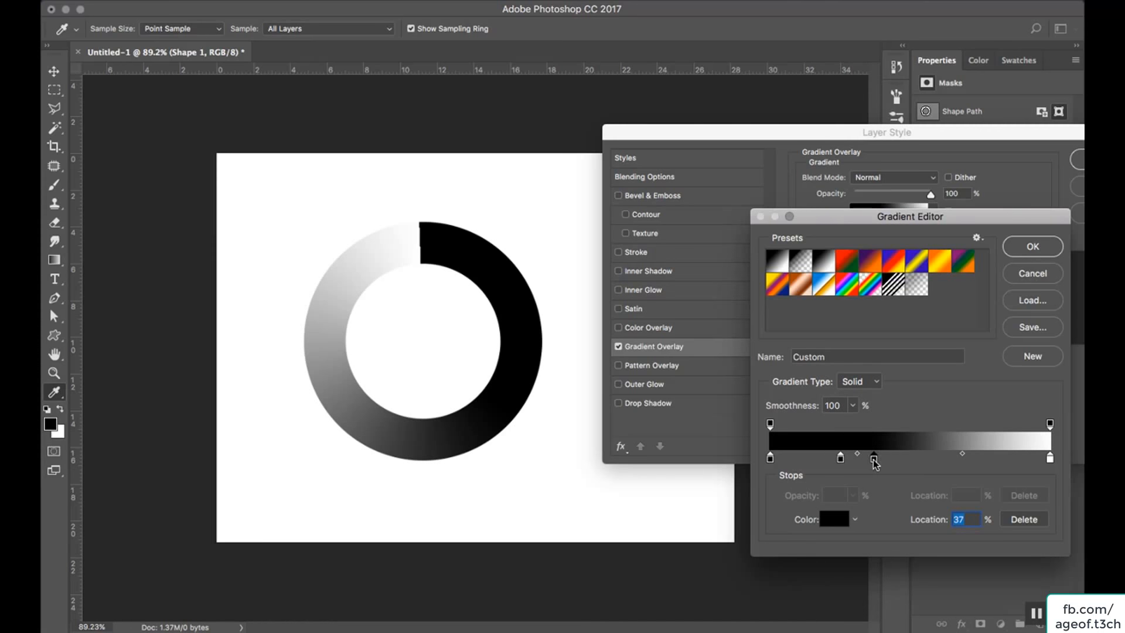
drag(873, 461, 884, 463)
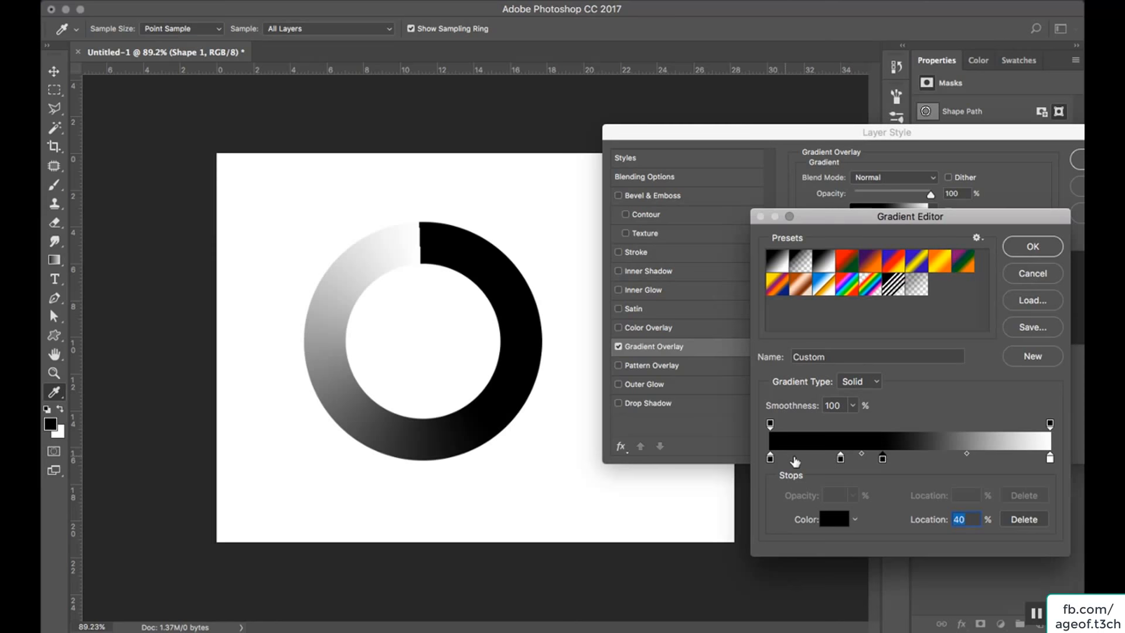
click(1050, 460)
click(781, 444)
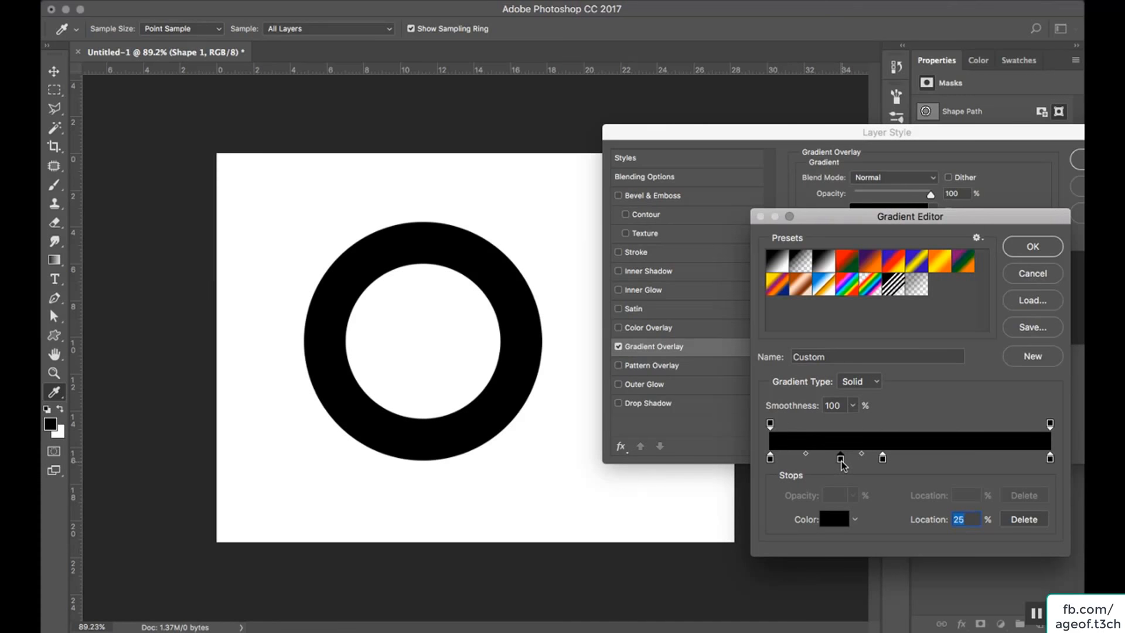
Color the 25% gradient stop yellow (#f4ed2d) and accept the edited gradient
double_click(841, 459)
click(887, 311)
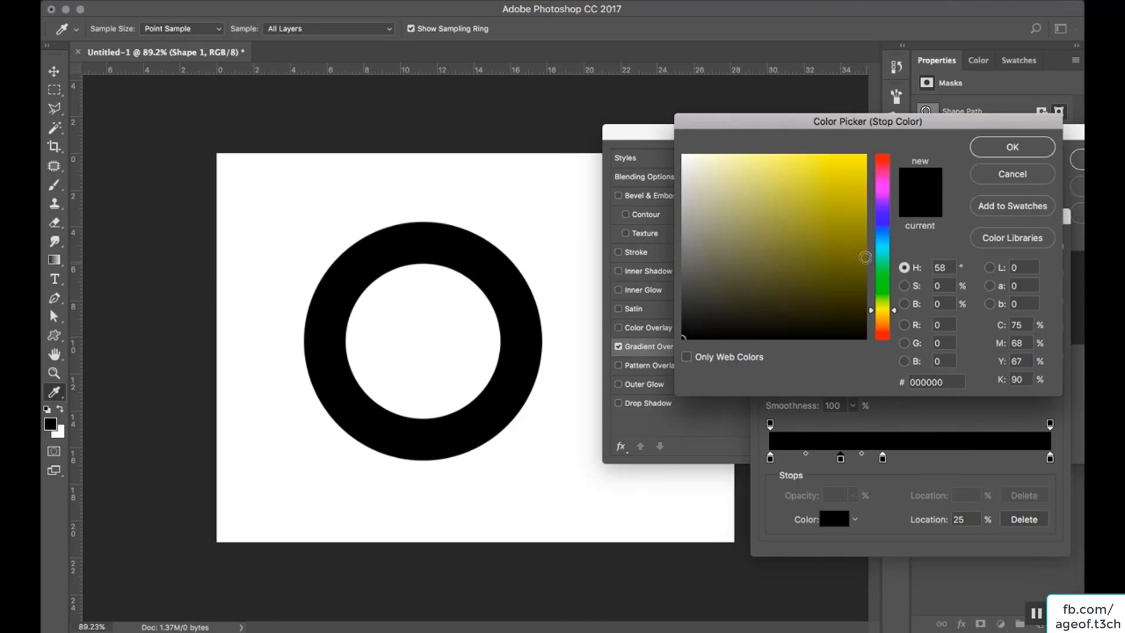
click(832, 162)
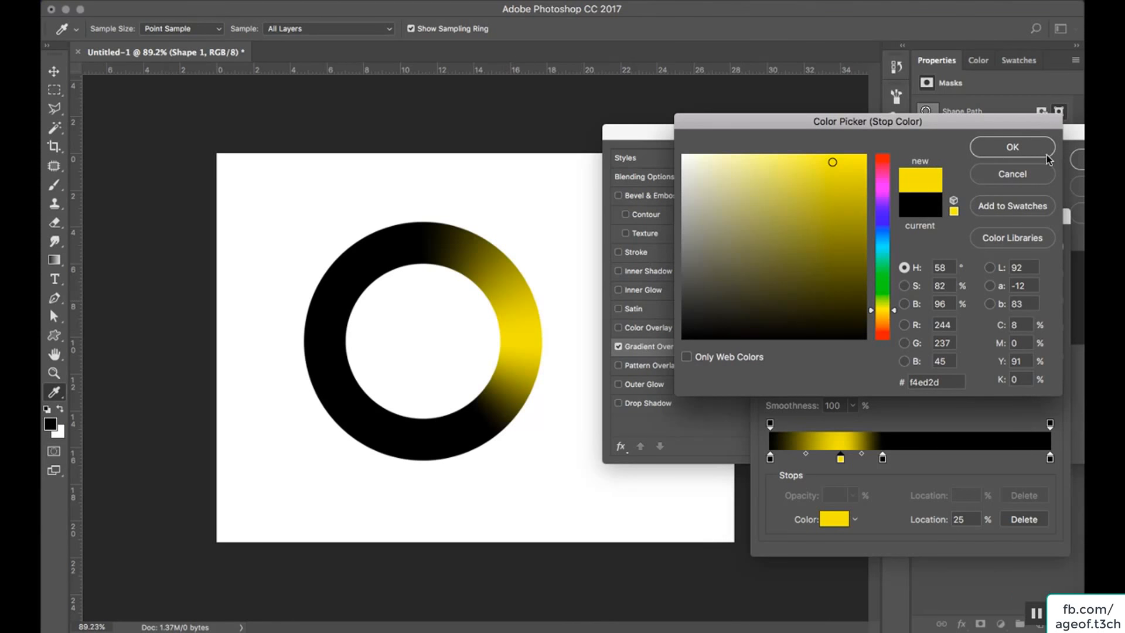
click(1013, 147)
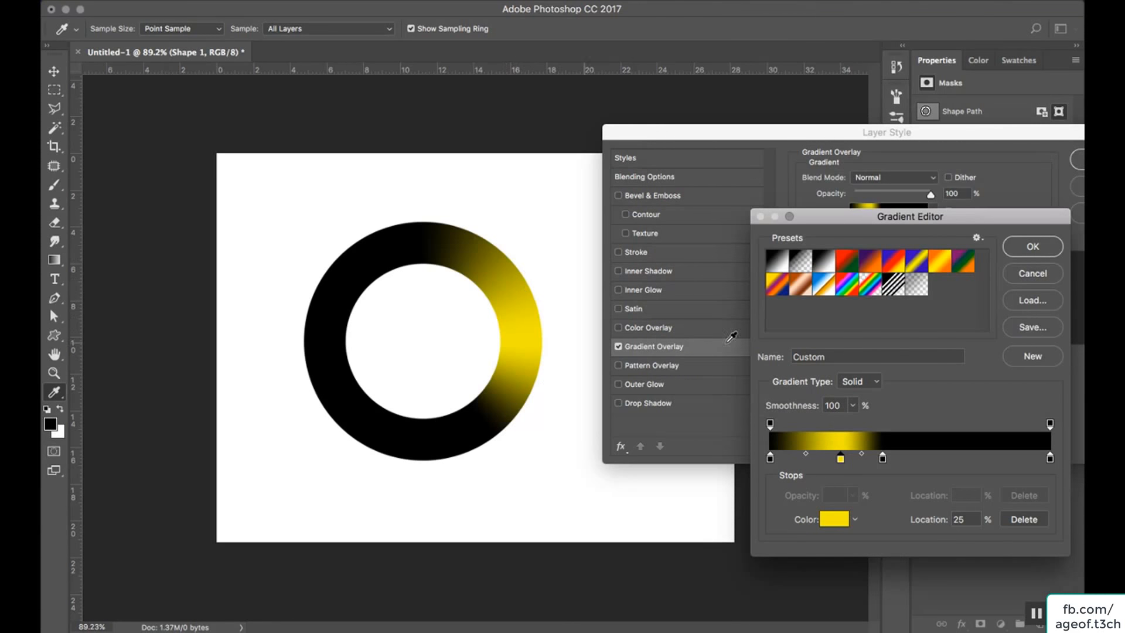
click(1023, 249)
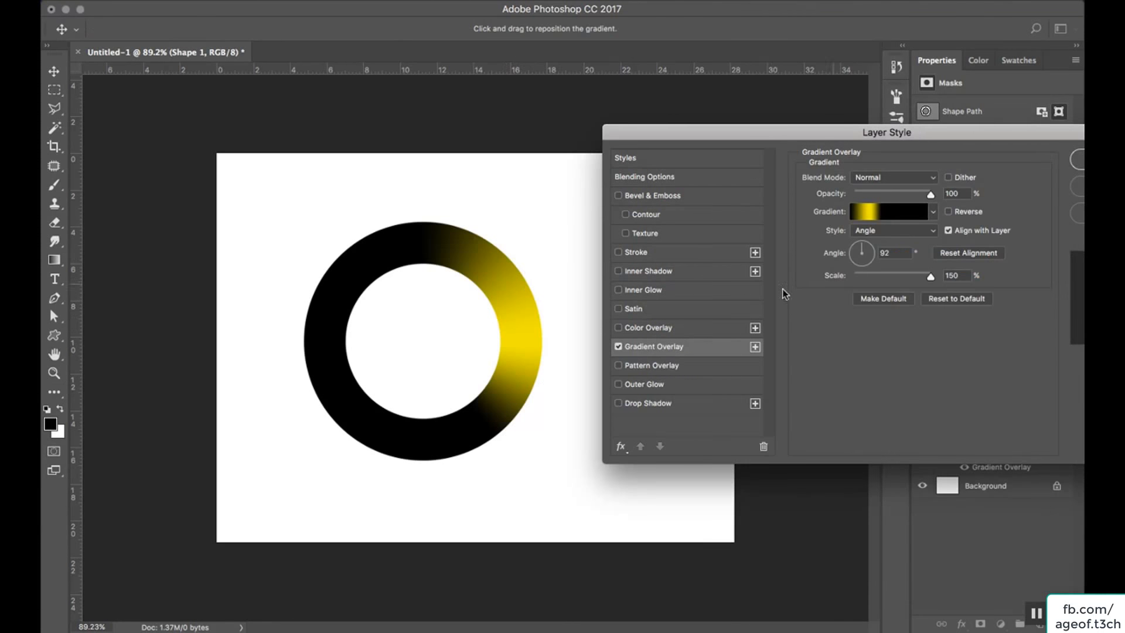
Enable Inner Glow on the ring with the Normal blend mode and the straight diagonal contour
click(657, 290)
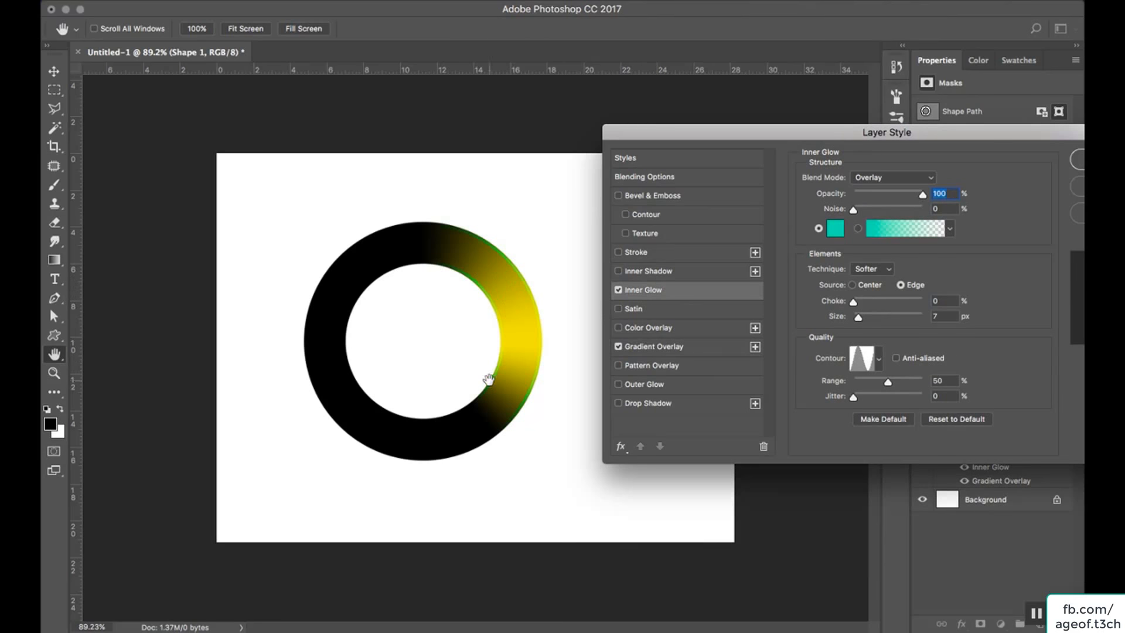
click(896, 178)
click(879, 19)
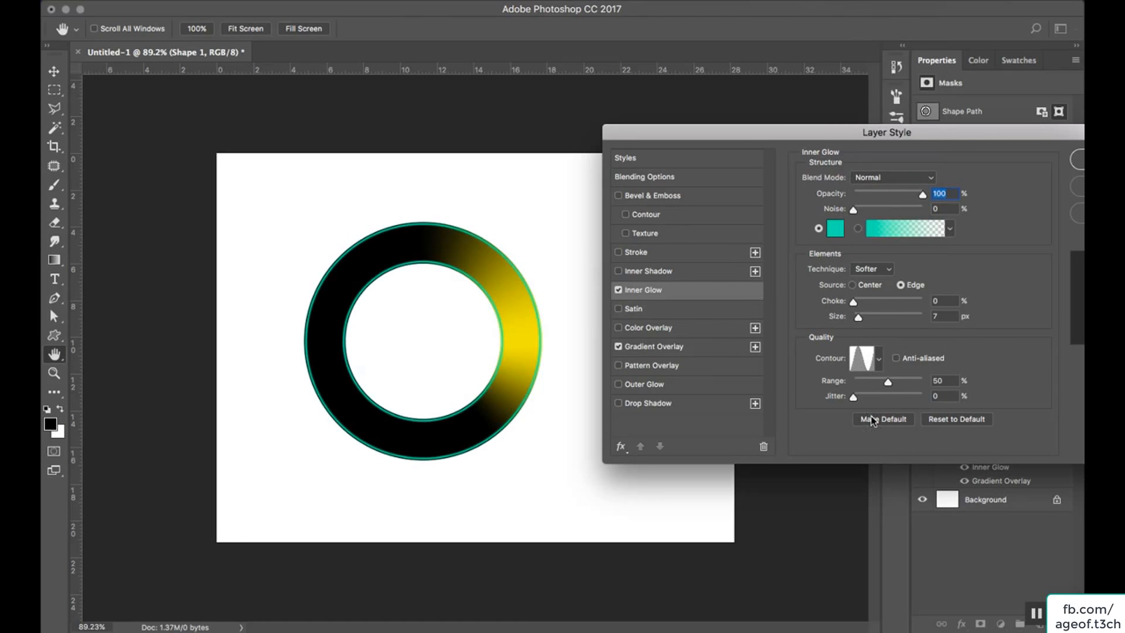
click(879, 359)
click(791, 390)
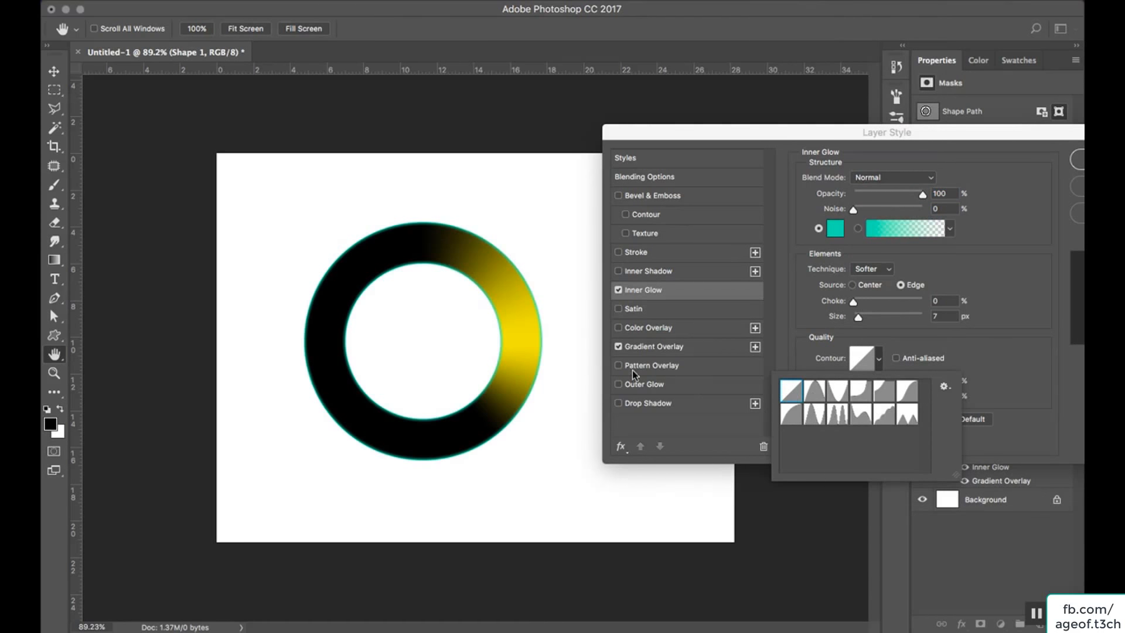
Change the inner glow color to yellow-green (#ddee50) and set its size to 8 px
click(835, 234)
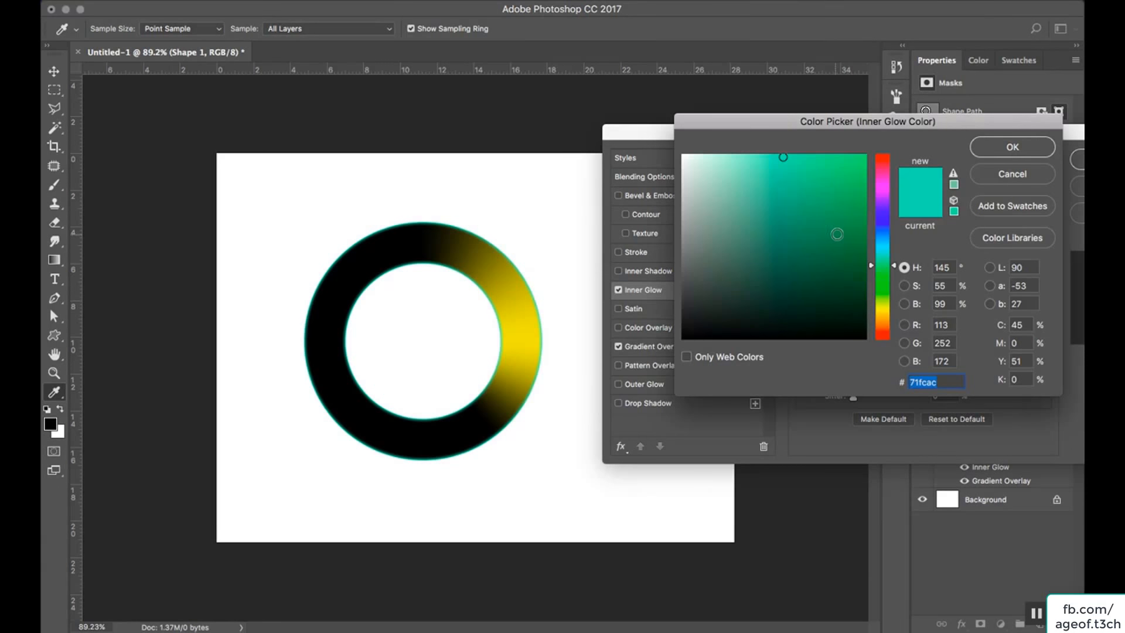
click(884, 305)
drag(831, 196, 804, 166)
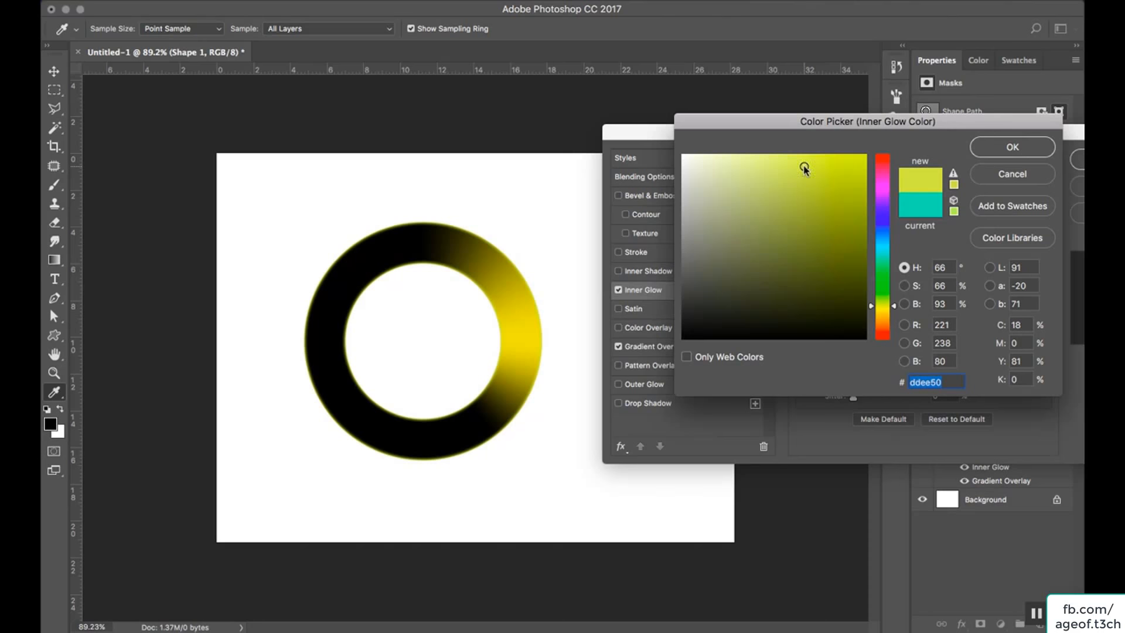
click(1000, 148)
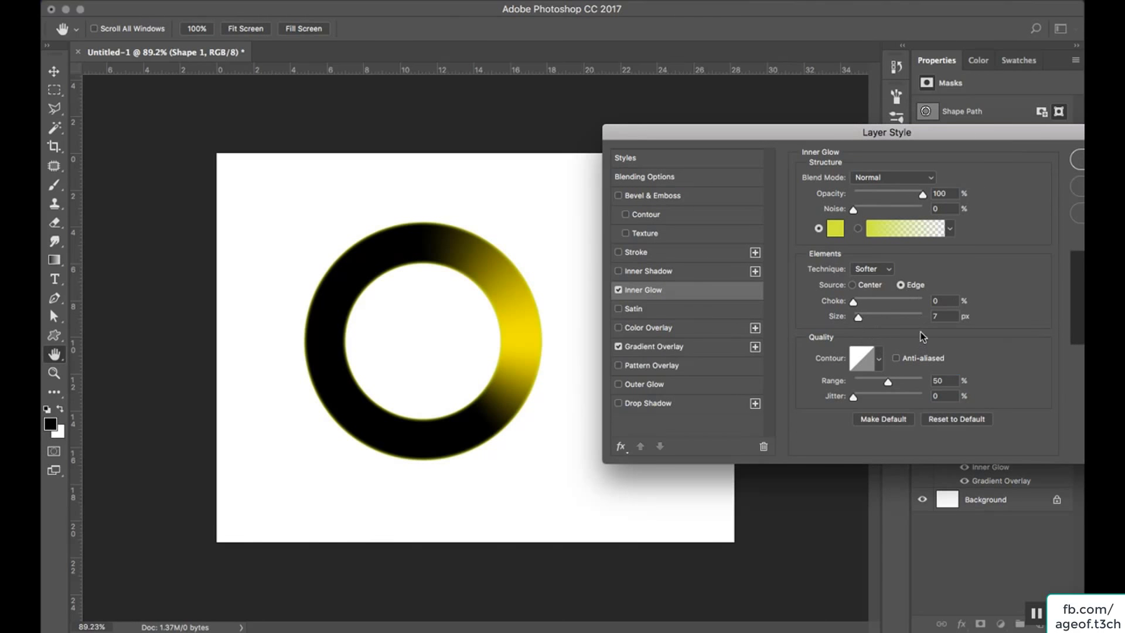
mouse_move(864, 318)
mouse_down()
mouse_move(881, 319)
mouse_move(859, 319)
mouse_up()
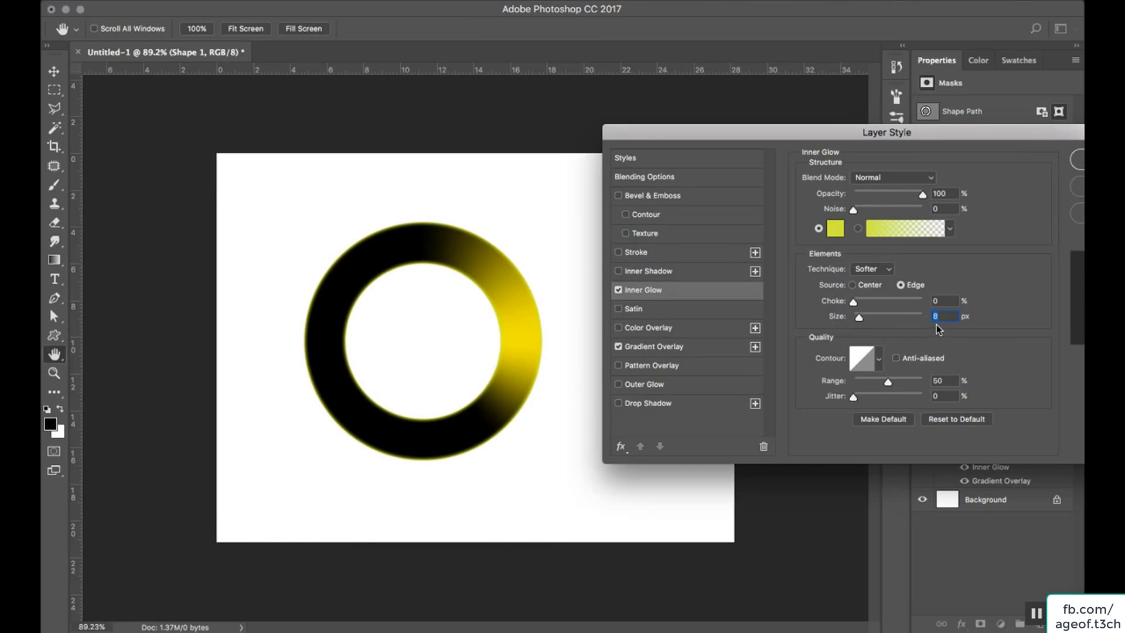
Give the inner glow the Ring contour and the Overlay blend mode, and accept the layer style
click(879, 359)
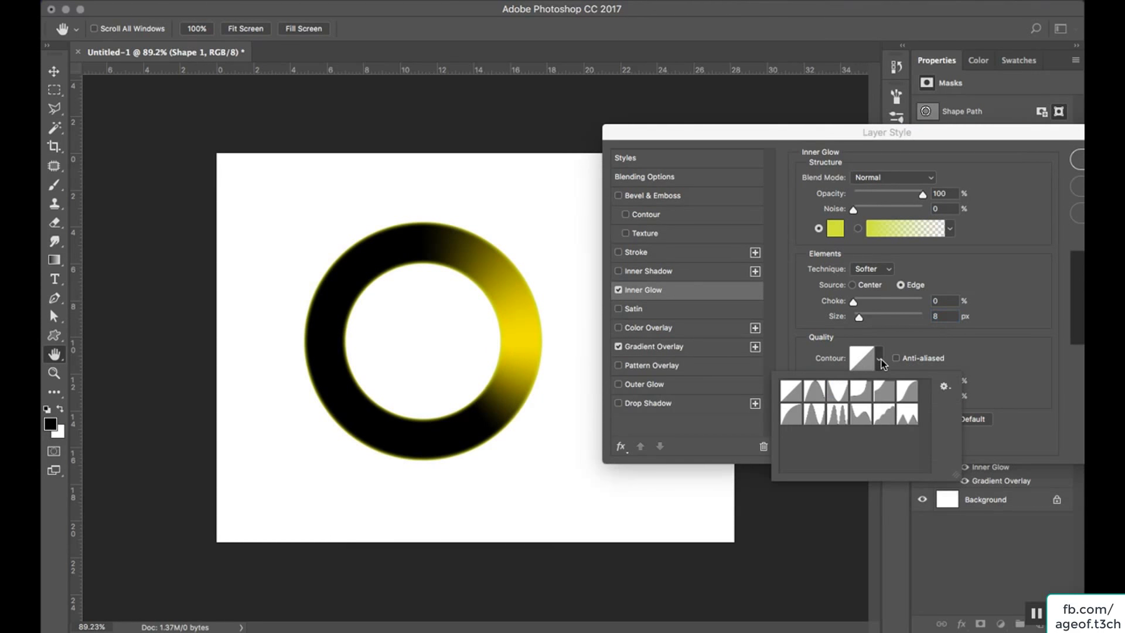
click(822, 418)
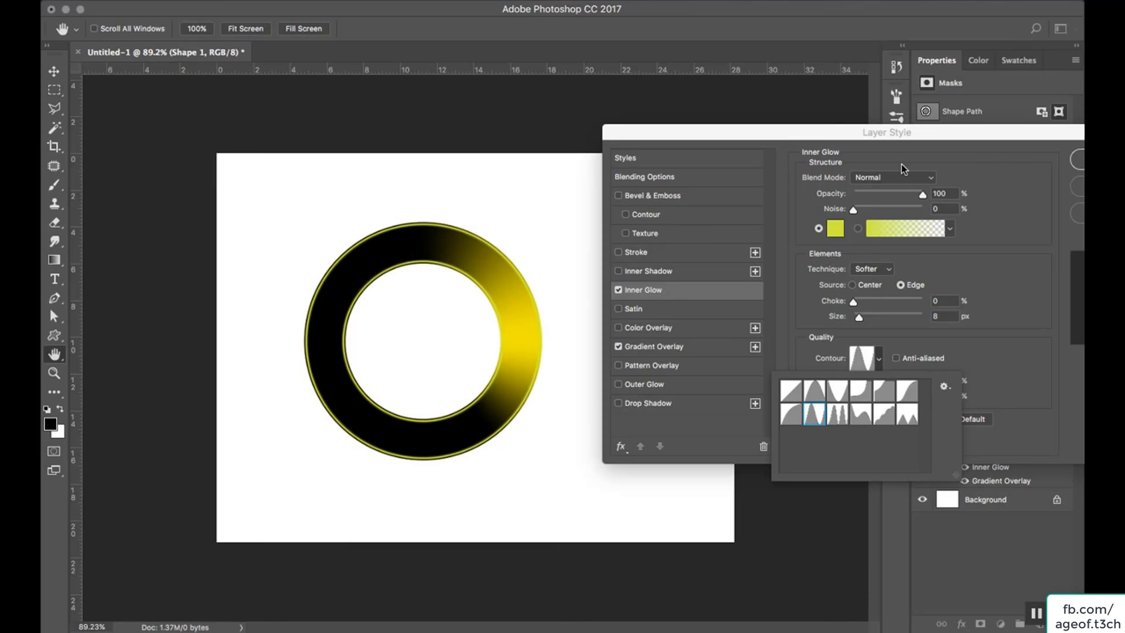
click(894, 177)
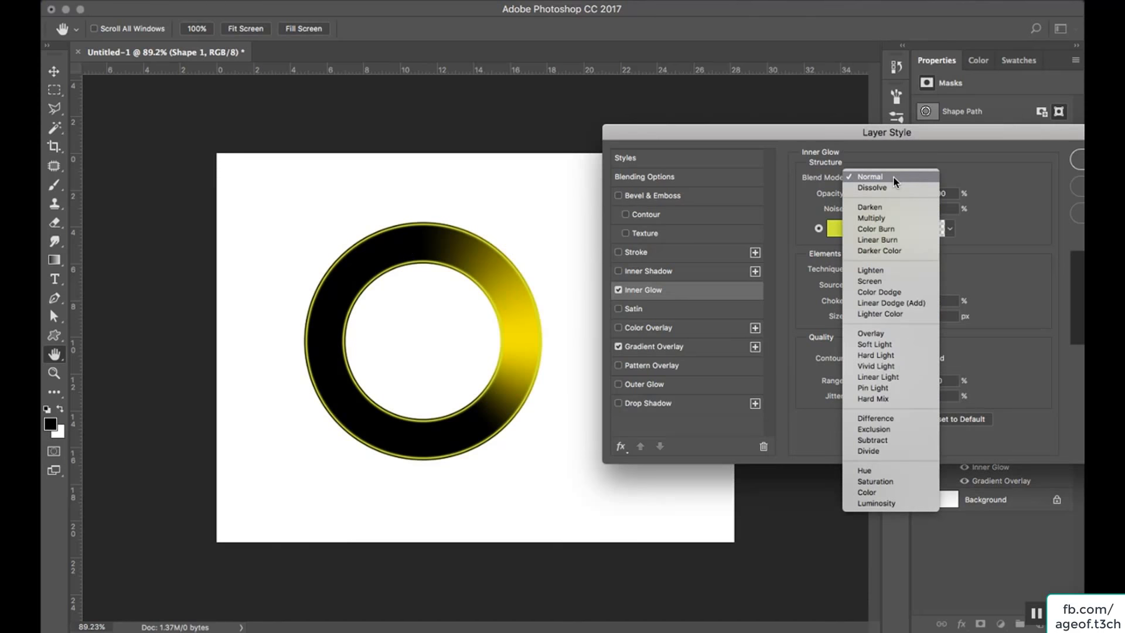
click(873, 333)
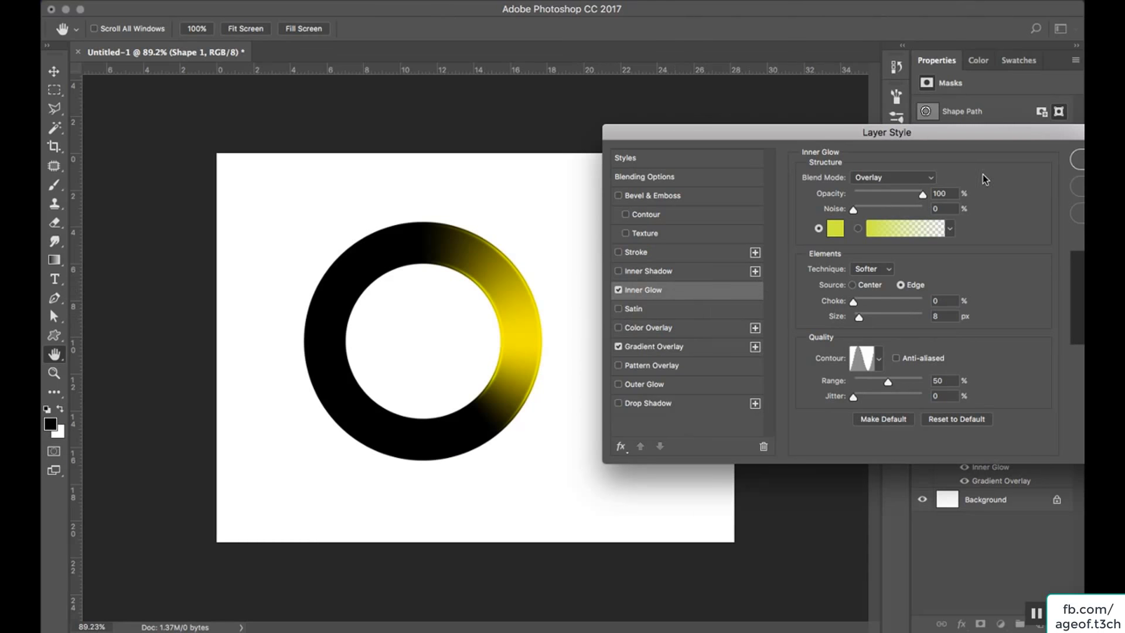
drag(1039, 133, 927, 123)
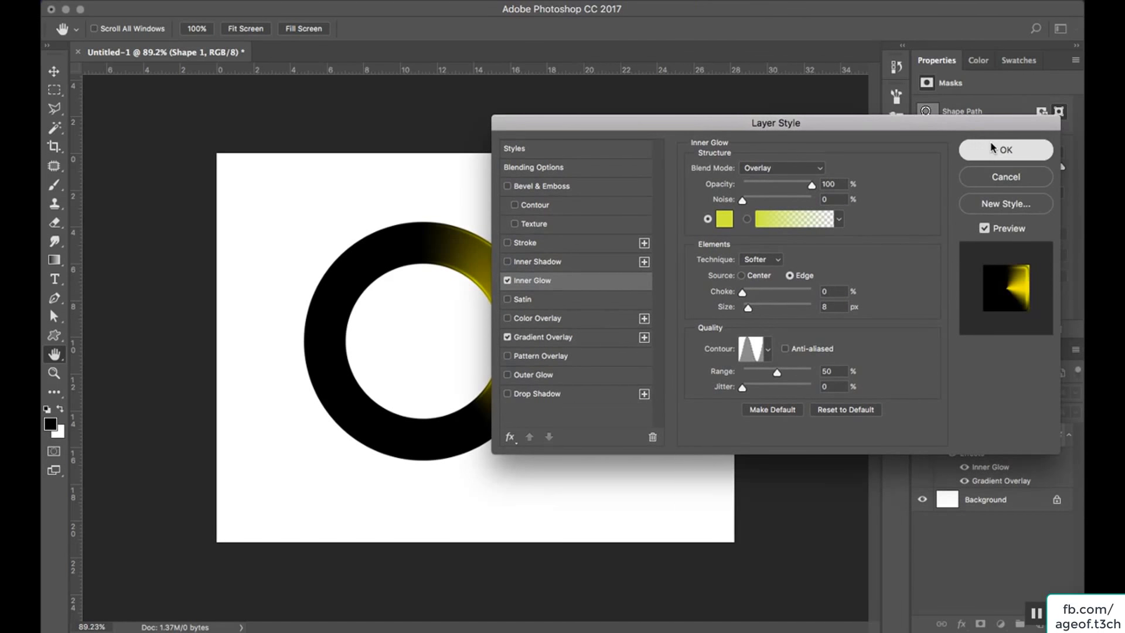
click(992, 149)
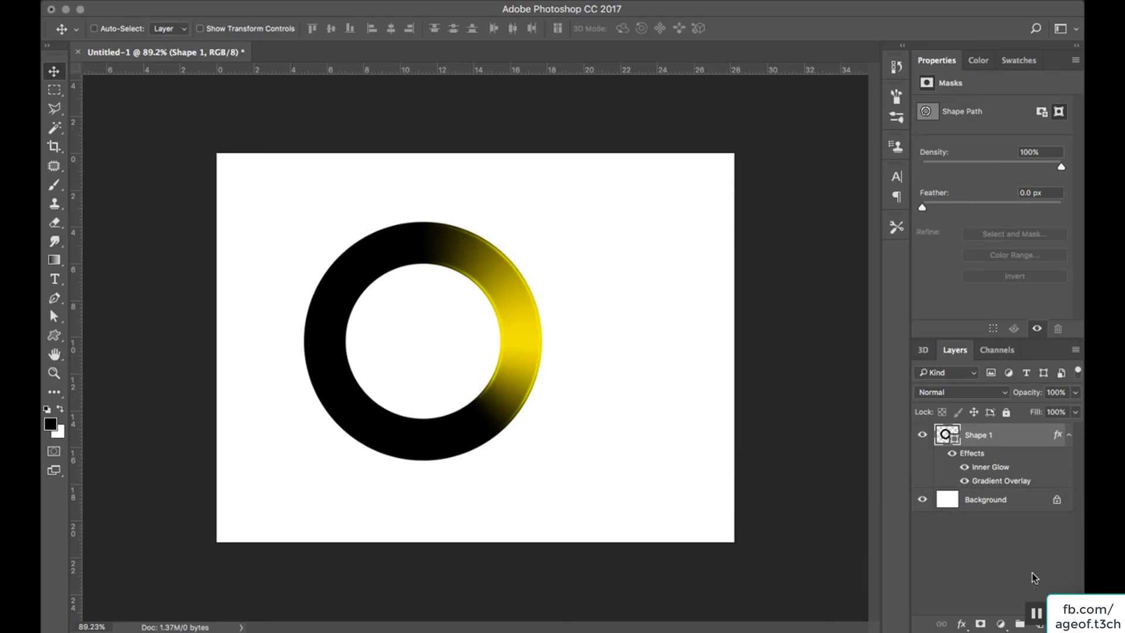
Show the Timeline and expand the animatable properties of the Shape 1 track
click(513, 1)
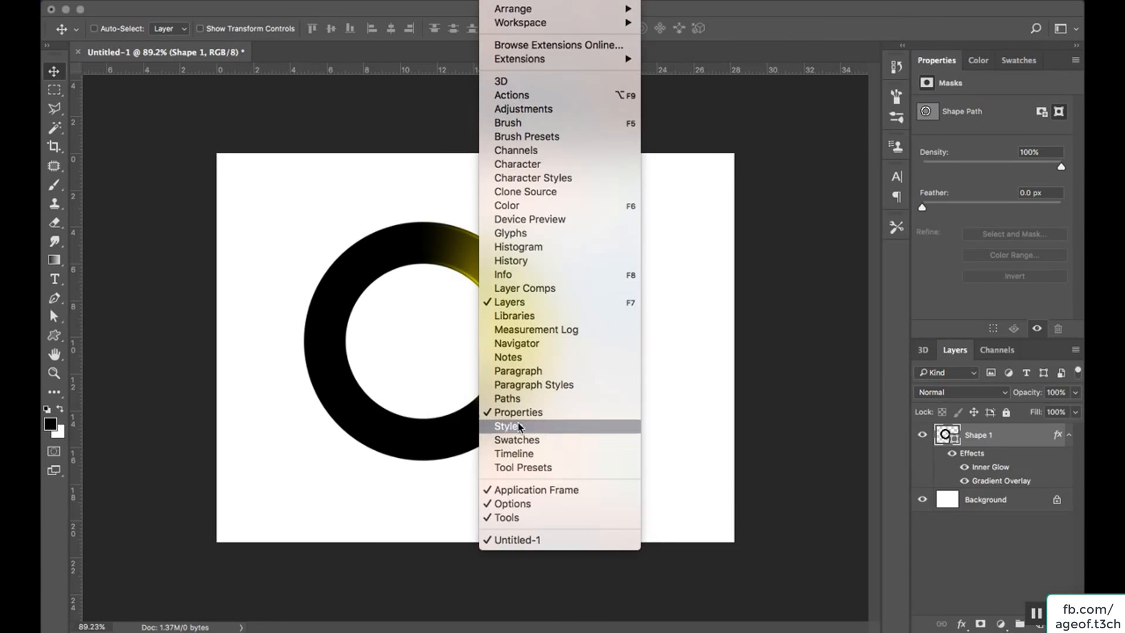
click(526, 455)
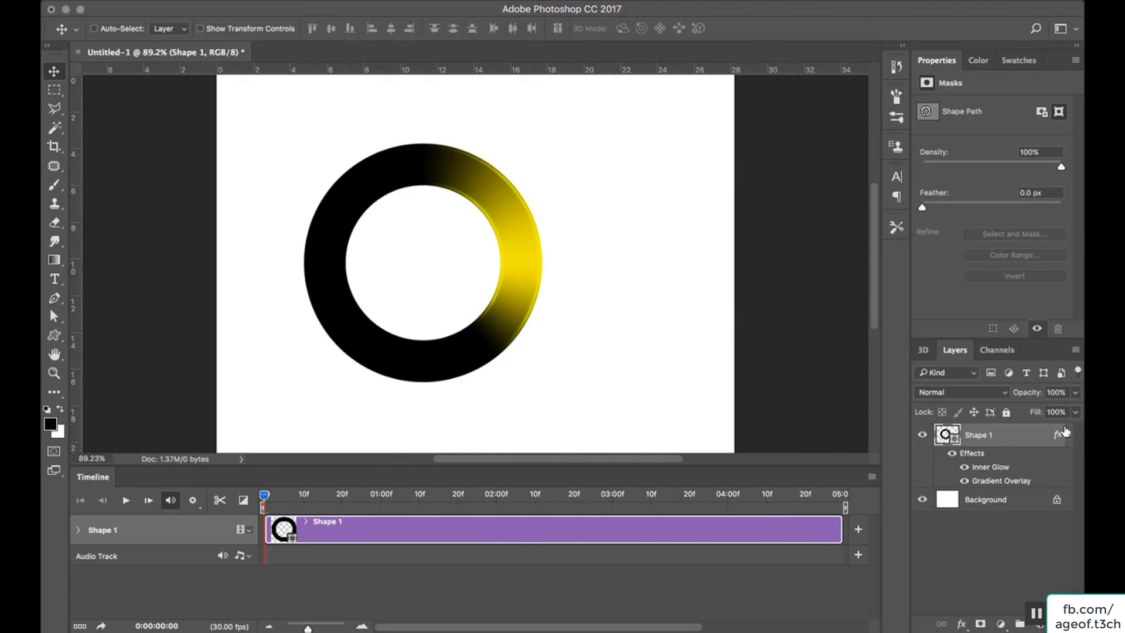
click(78, 530)
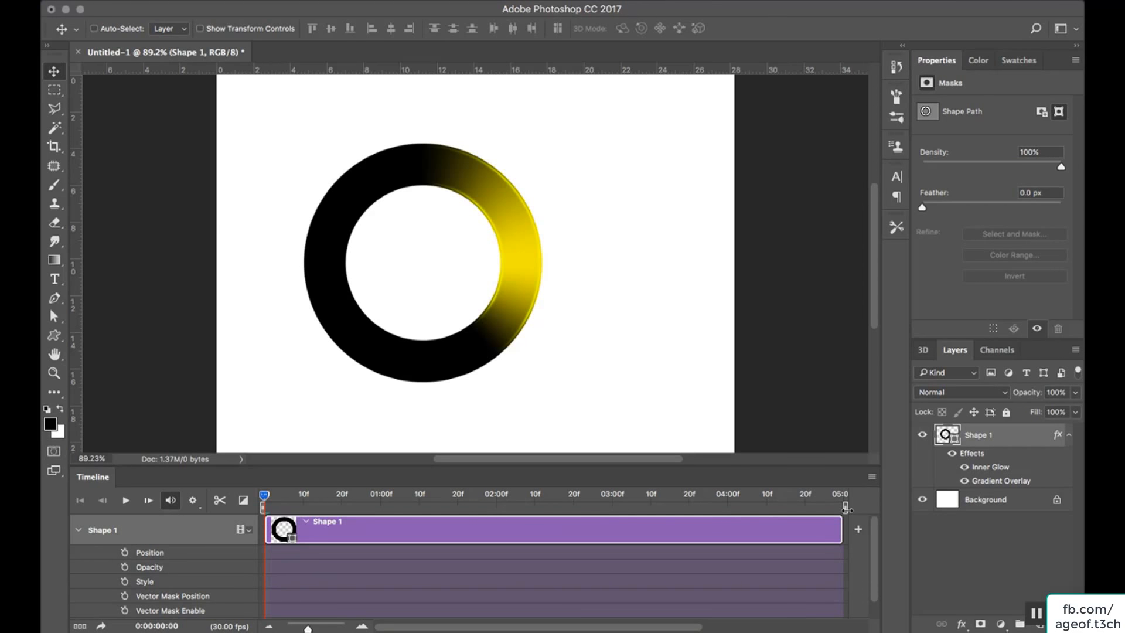
Shorten the timeline's work area so that it ends at 1 second 10 frames
mouse_move(845, 507)
mouse_down()
mouse_move(382, 509)
mouse_move(562, 526)
mouse_move(374, 521)
mouse_move(497, 522)
mouse_up()
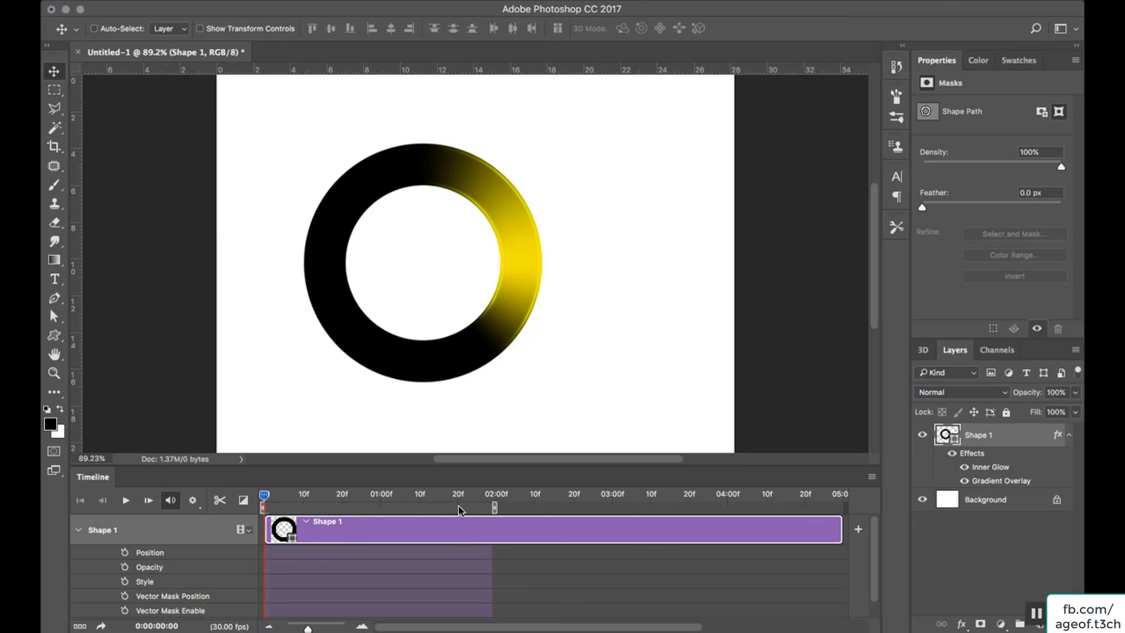
drag(492, 511, 350, 518)
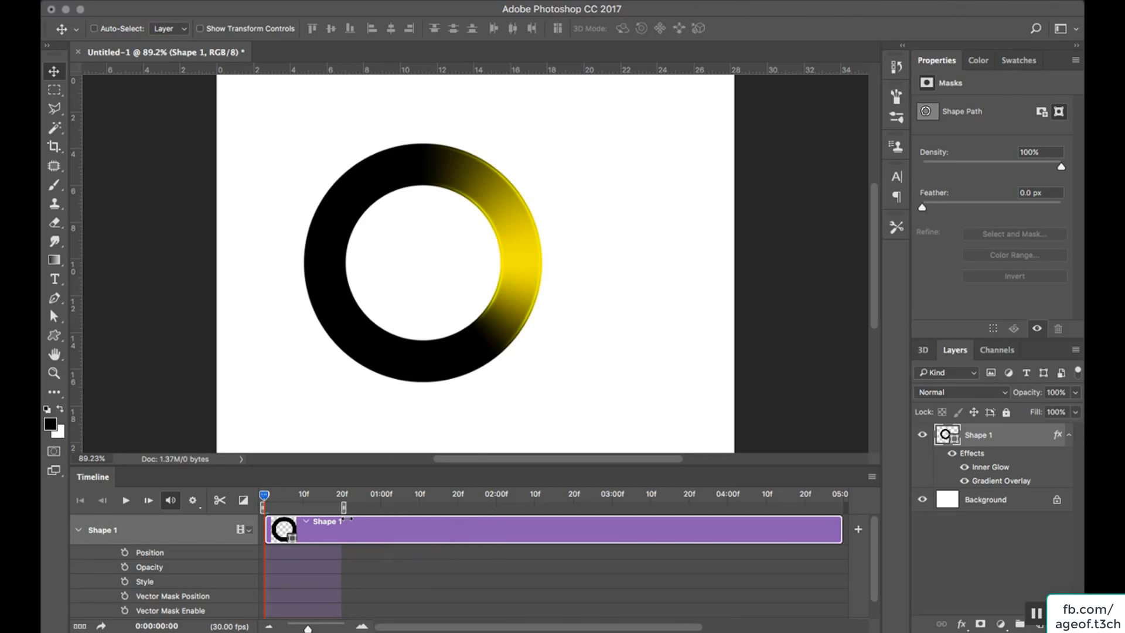
drag(349, 519, 461, 519)
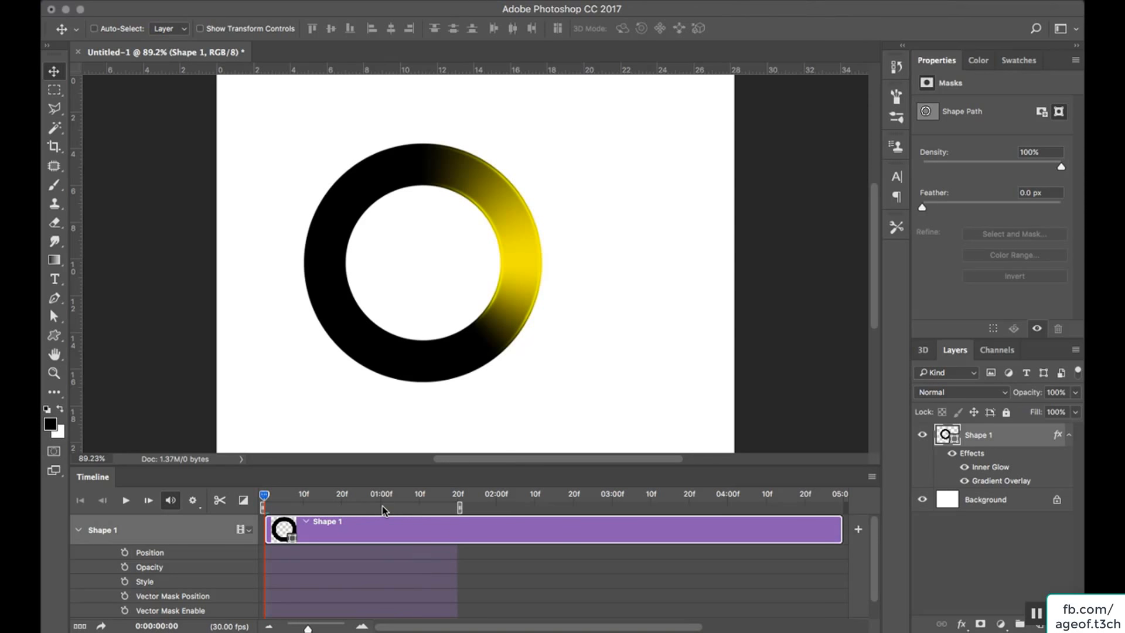
drag(460, 510, 422, 510)
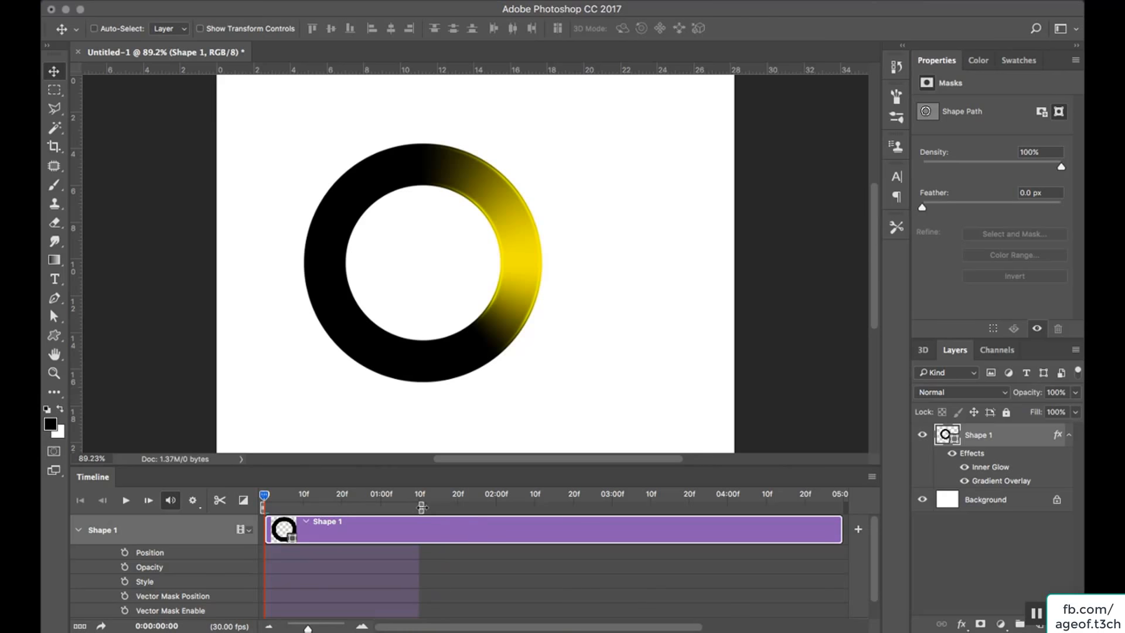
click(125, 581)
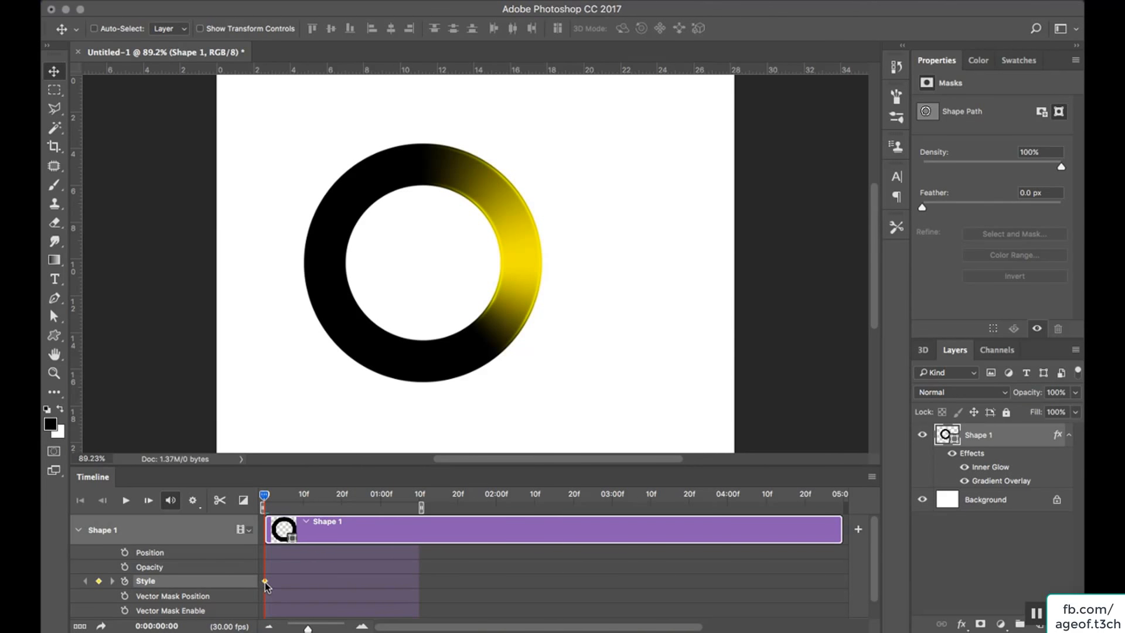
drag(268, 501, 342, 502)
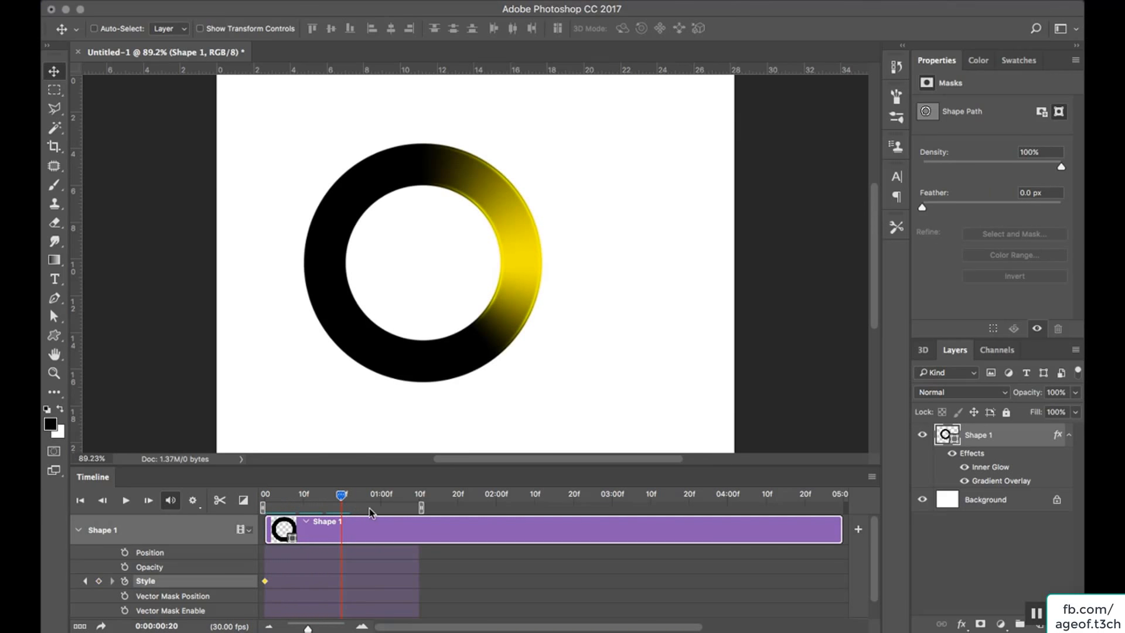
double_click(1000, 481)
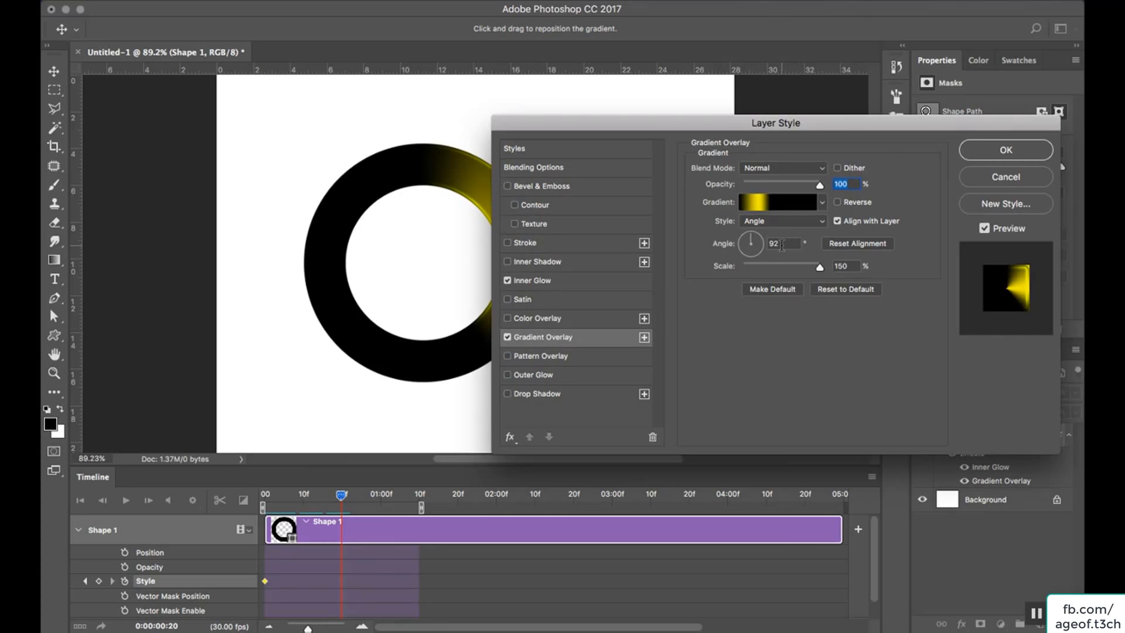
click(1006, 176)
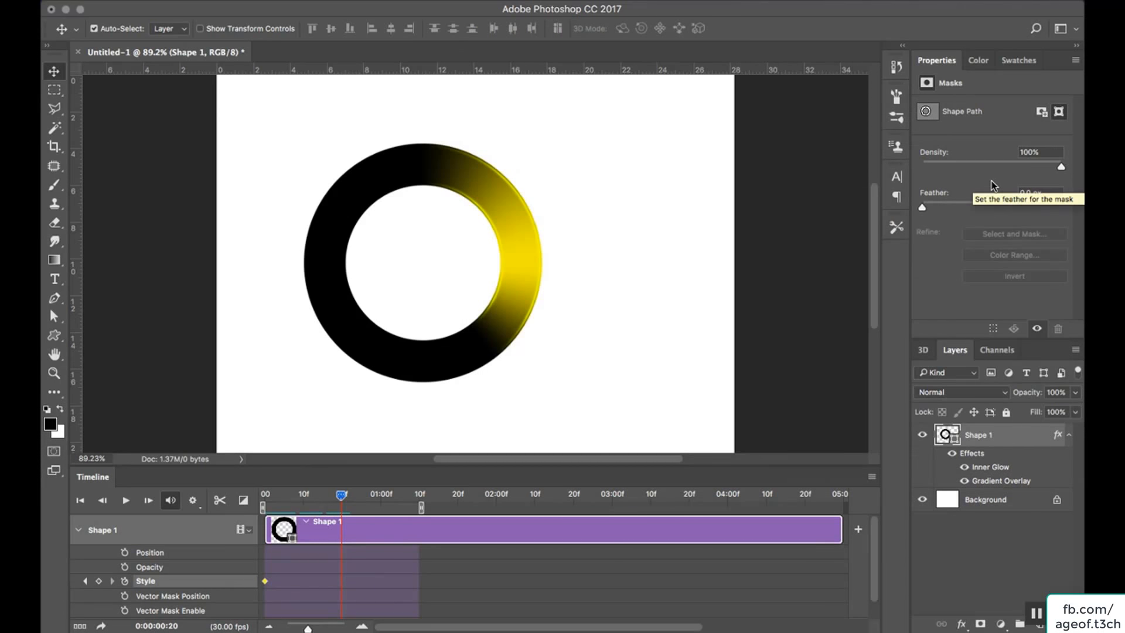
key(super+z)
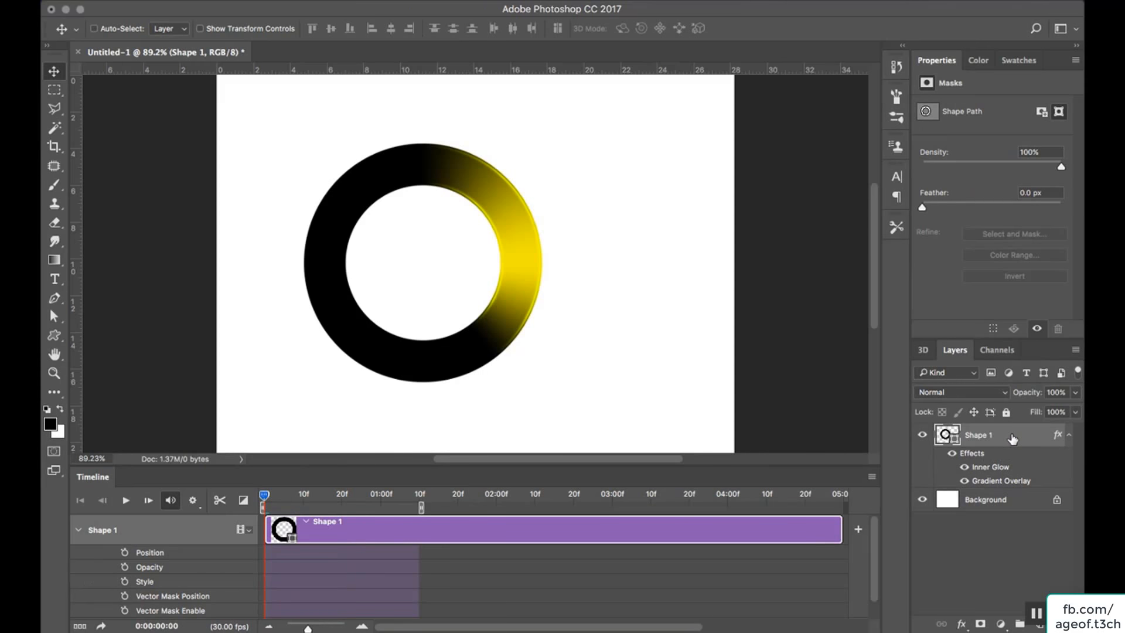
Set the ring's Gradient Overlay angle to 90° and add a Style keyframe at the start of the timeline
double_click(1013, 439)
click(564, 338)
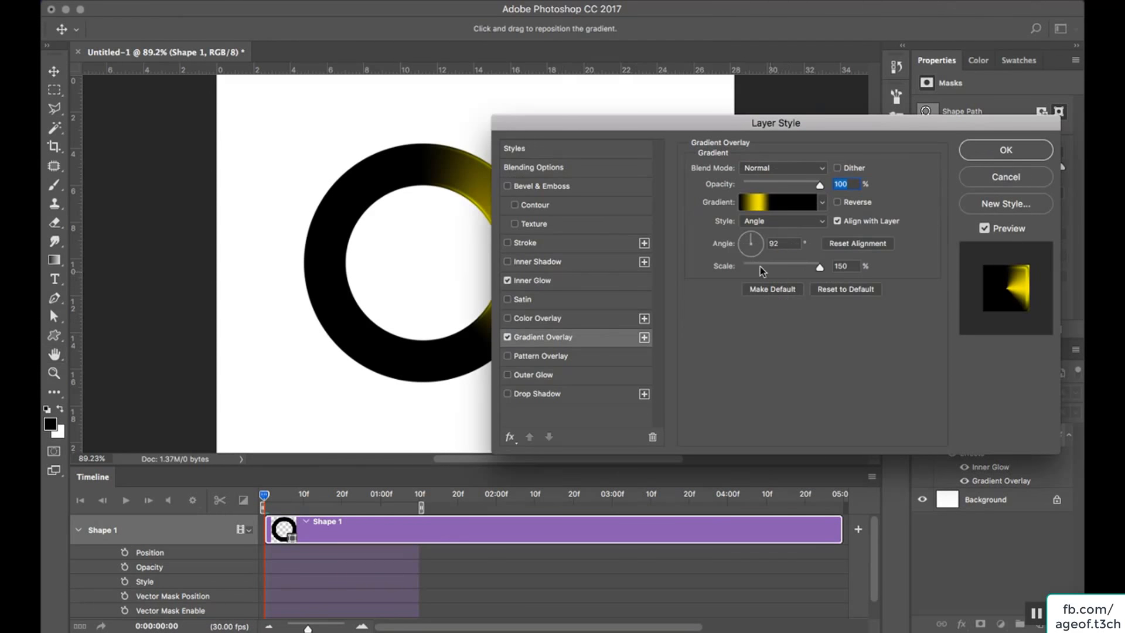
click(795, 245)
text(90)
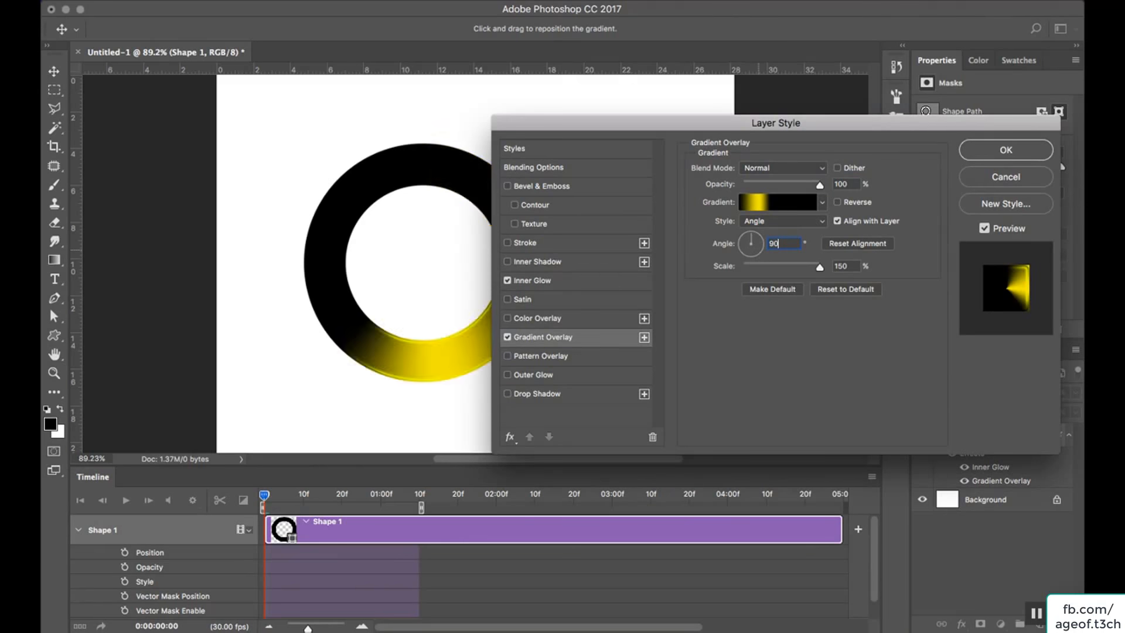
click(1006, 151)
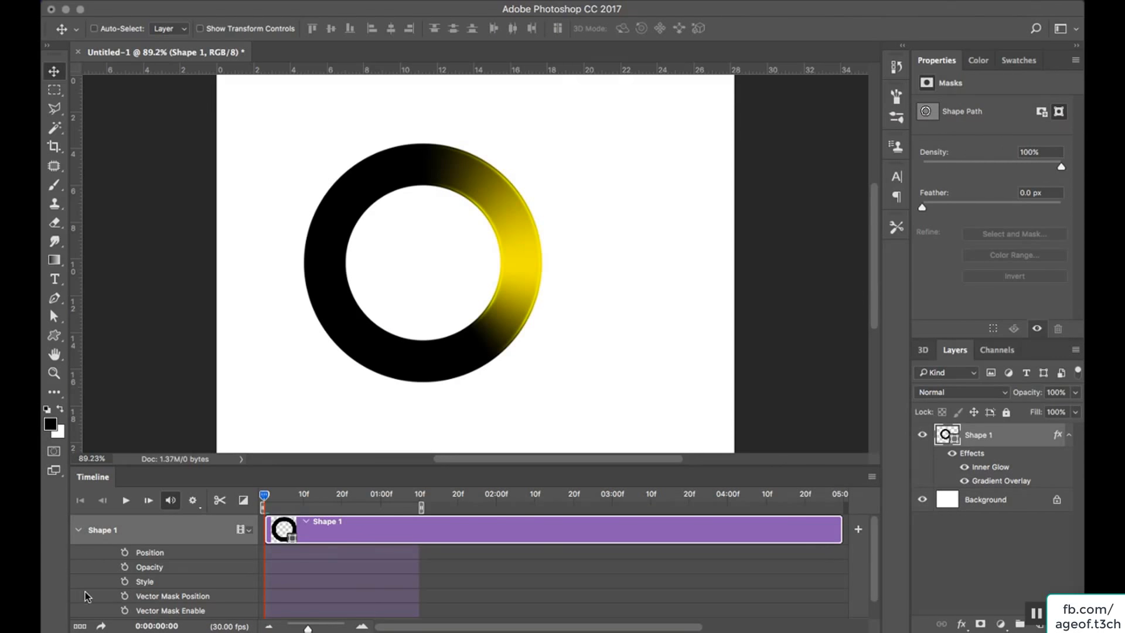
click(125, 581)
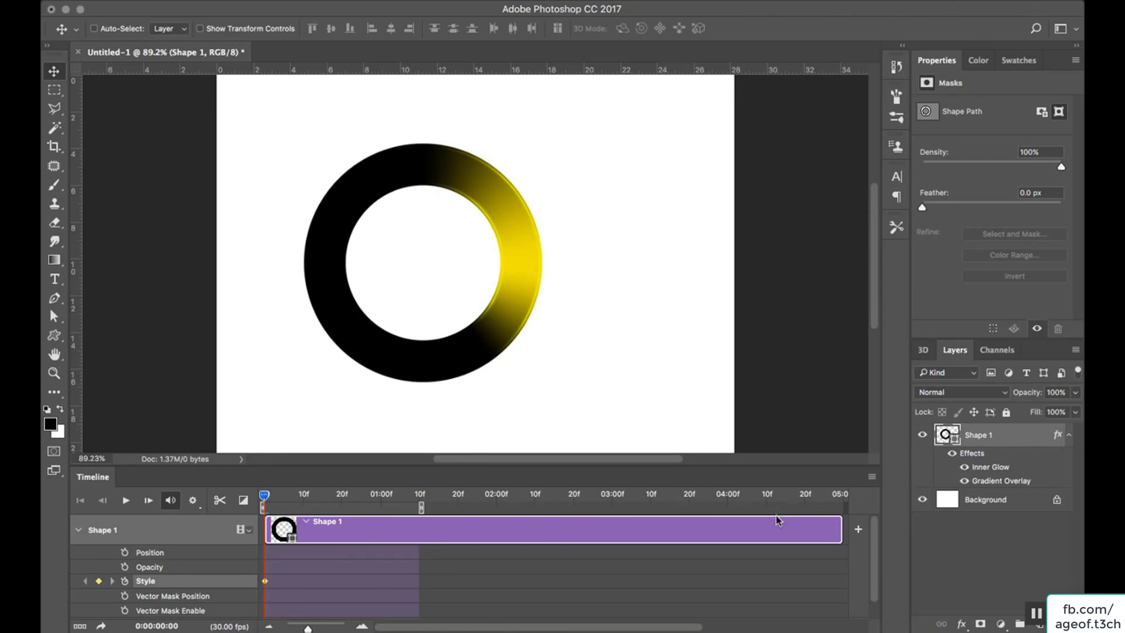
Add a Style keyframe at frame 20 with the Gradient Overlay angle set to -89°
drag(264, 496, 341, 498)
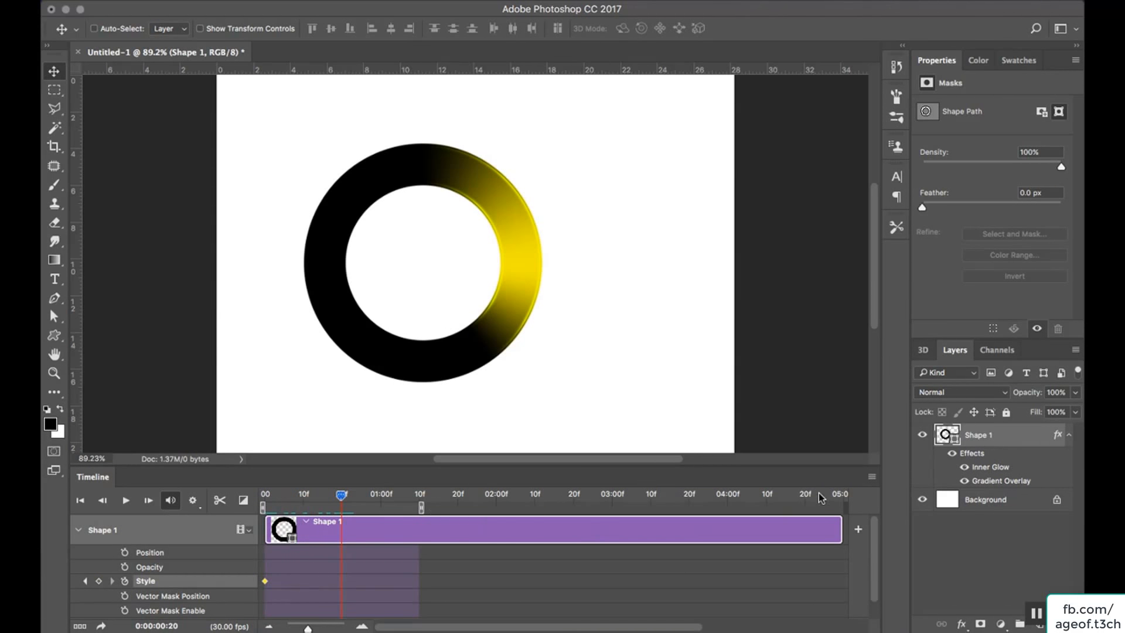
double_click(1011, 481)
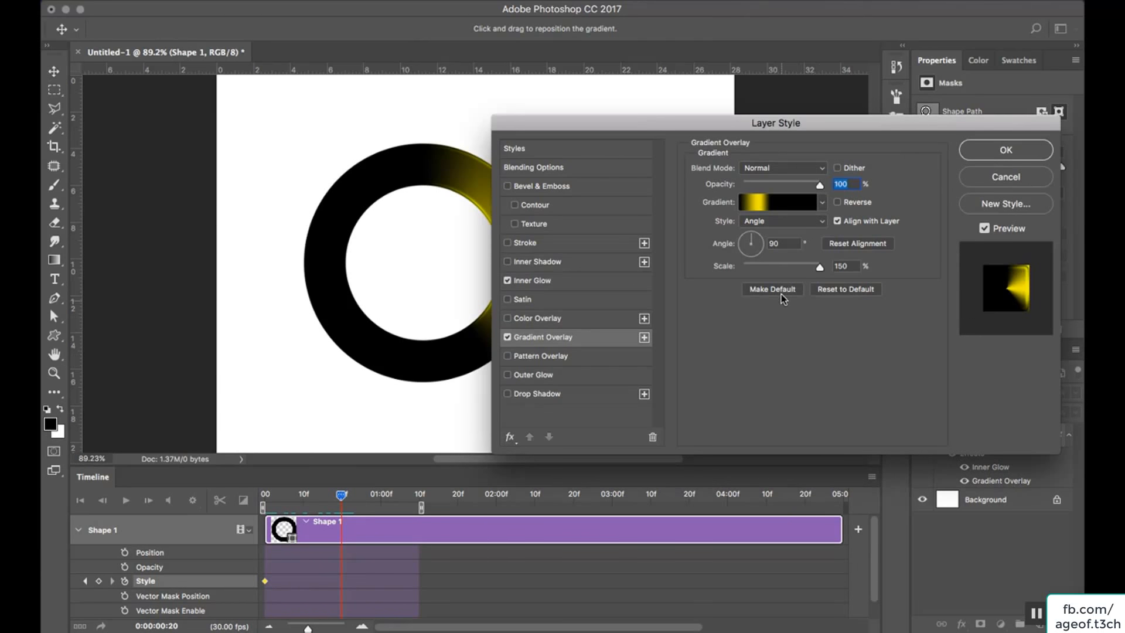
double_click(774, 242)
text(0)
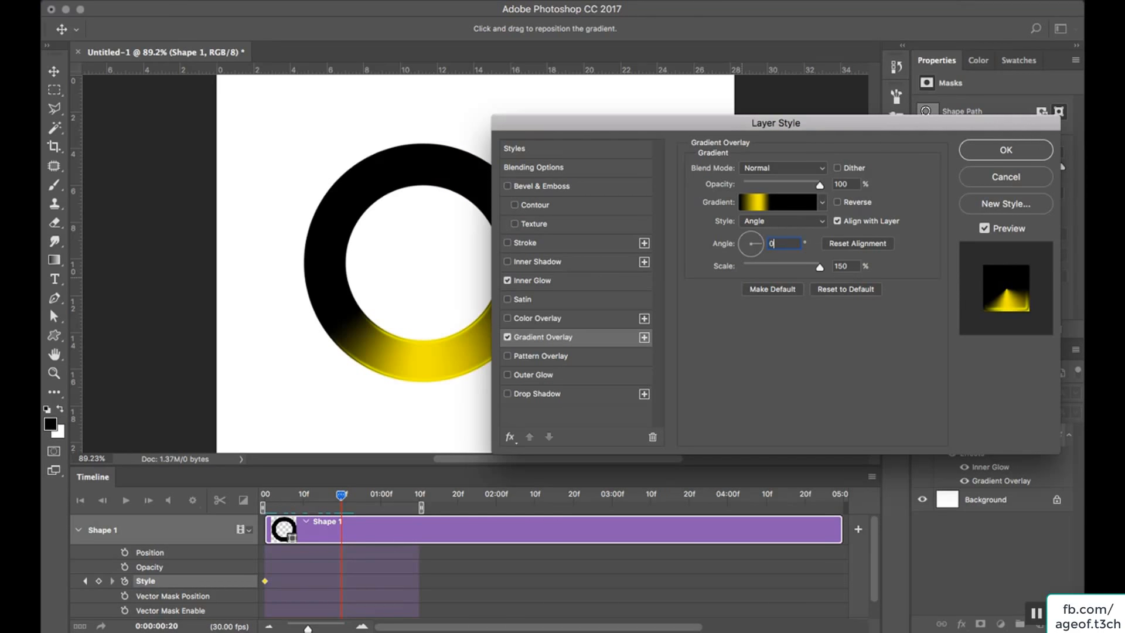
text(-89)
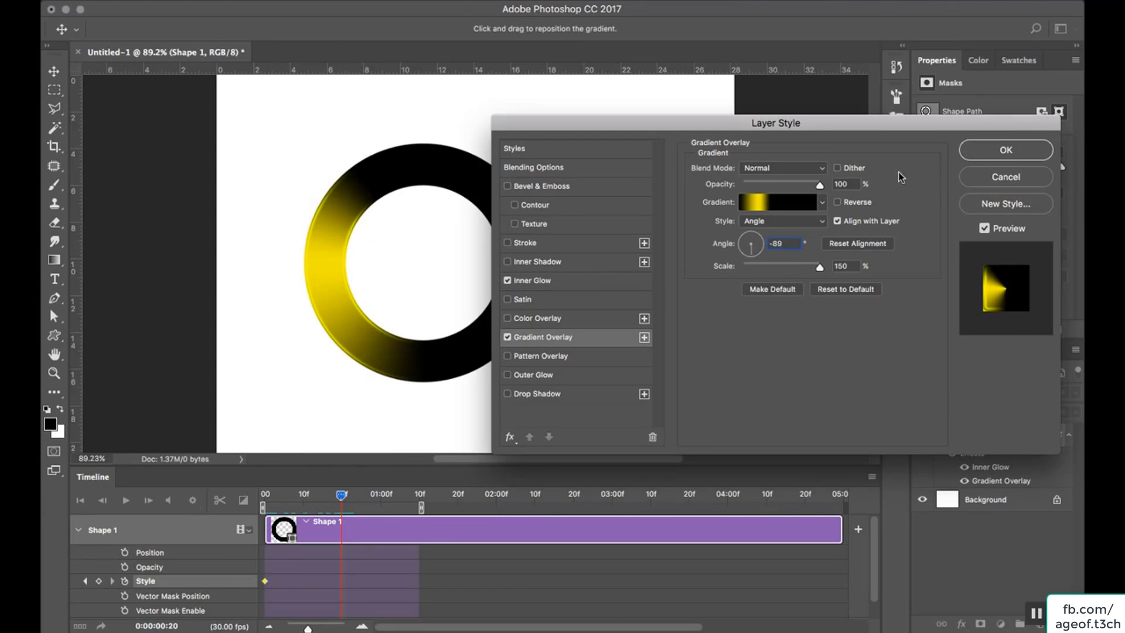
click(994, 156)
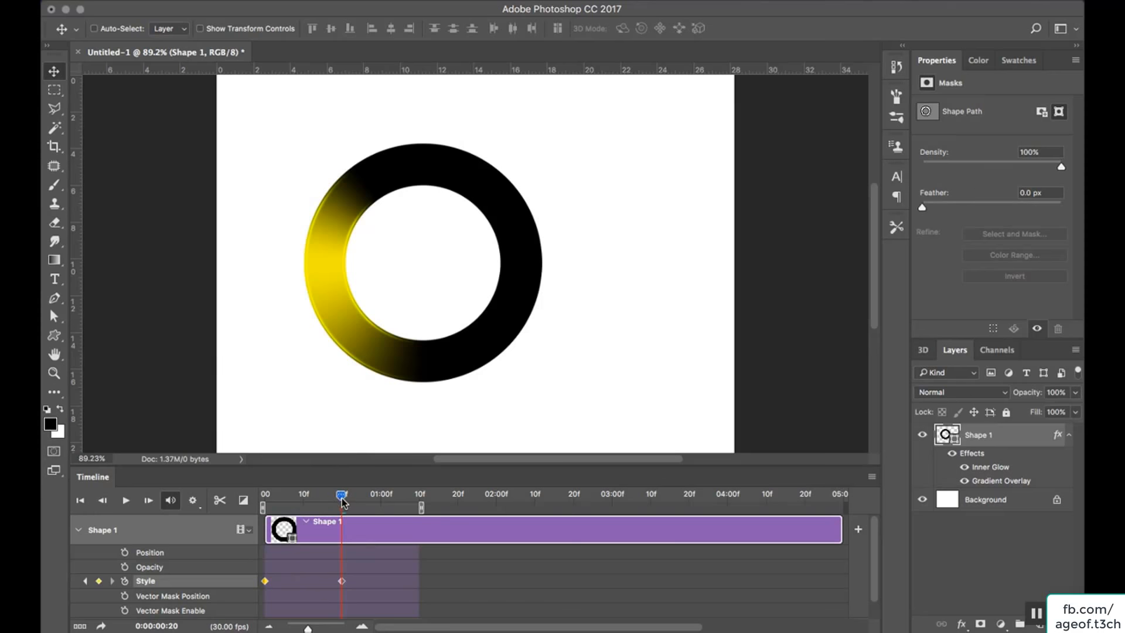
At 0:00:01:08, end the work area and add a Style keyframe with the Gradient Overlay angle set to 92°
drag(343, 500, 411, 500)
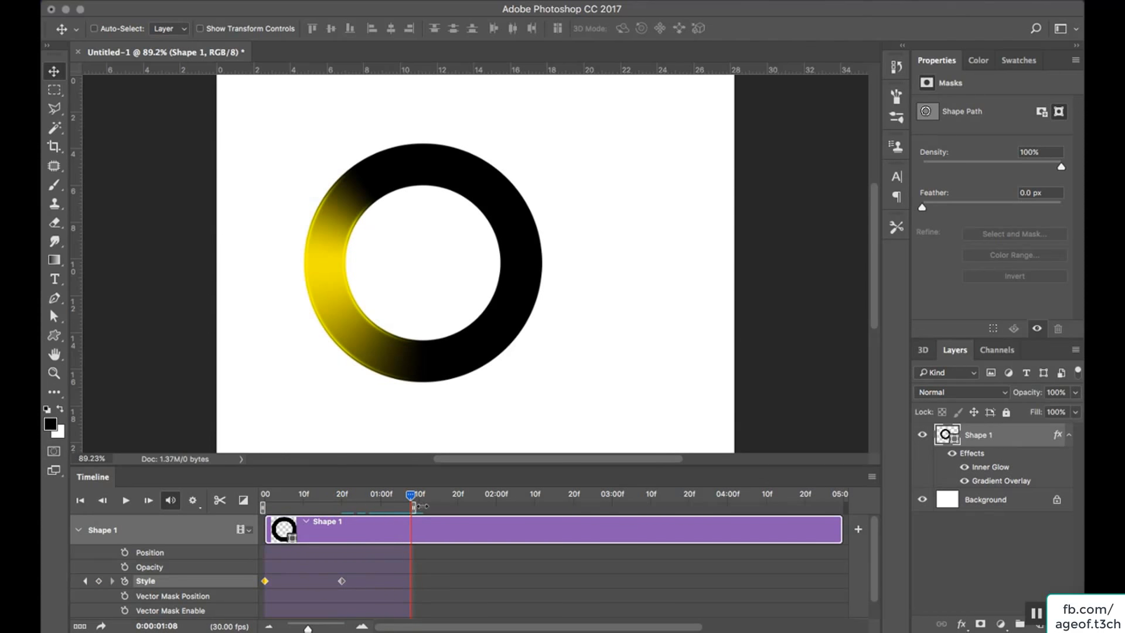
double_click(1012, 480)
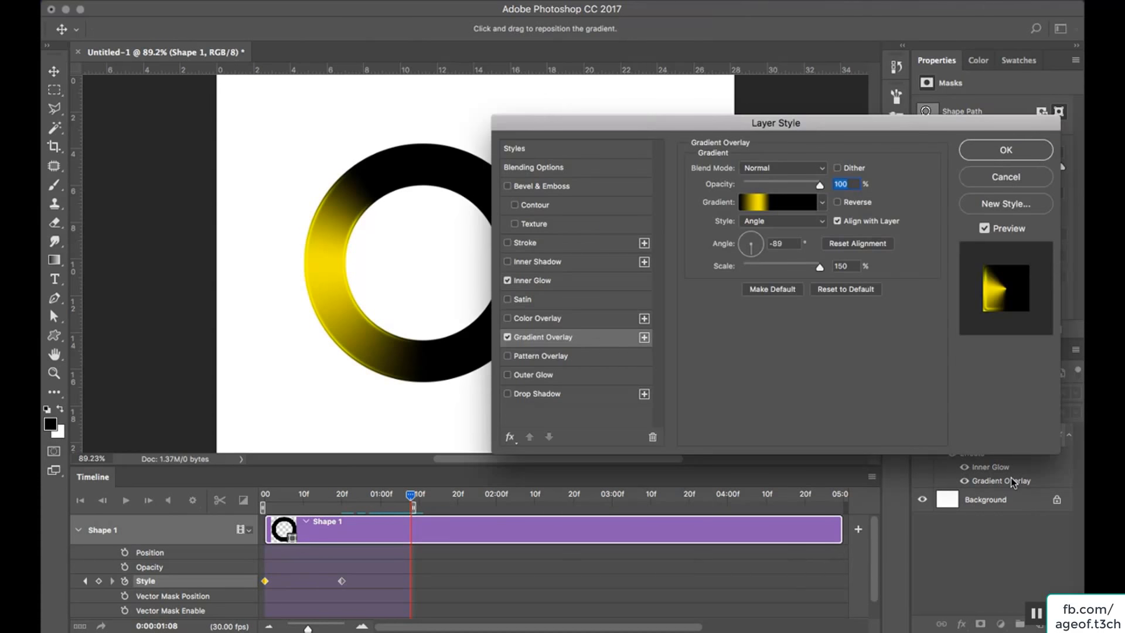
click(789, 244)
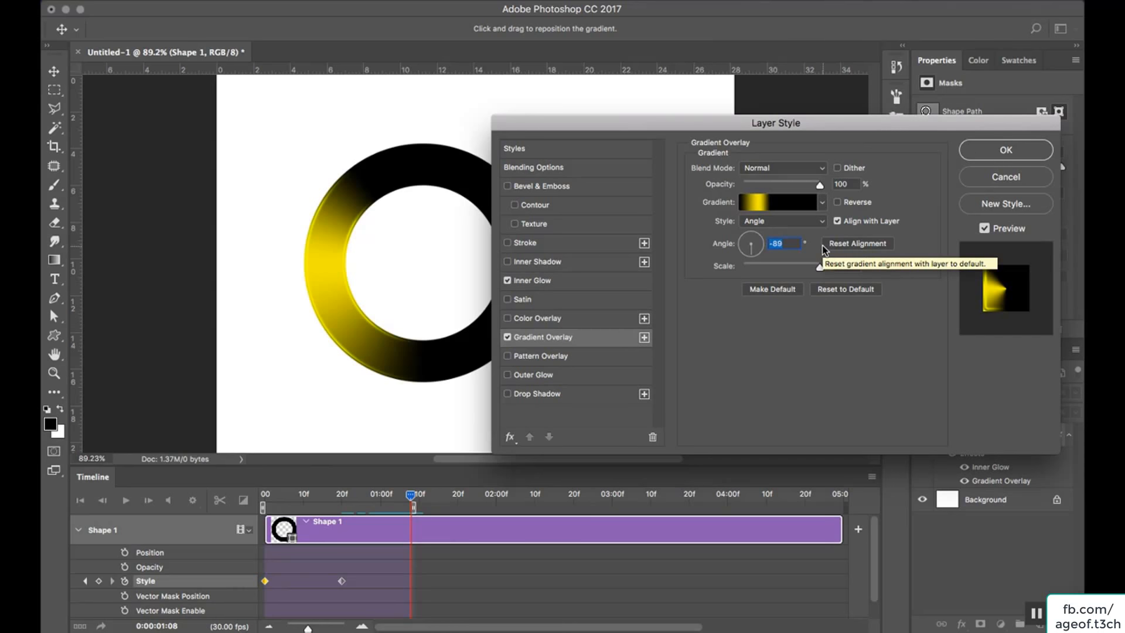
text(92)
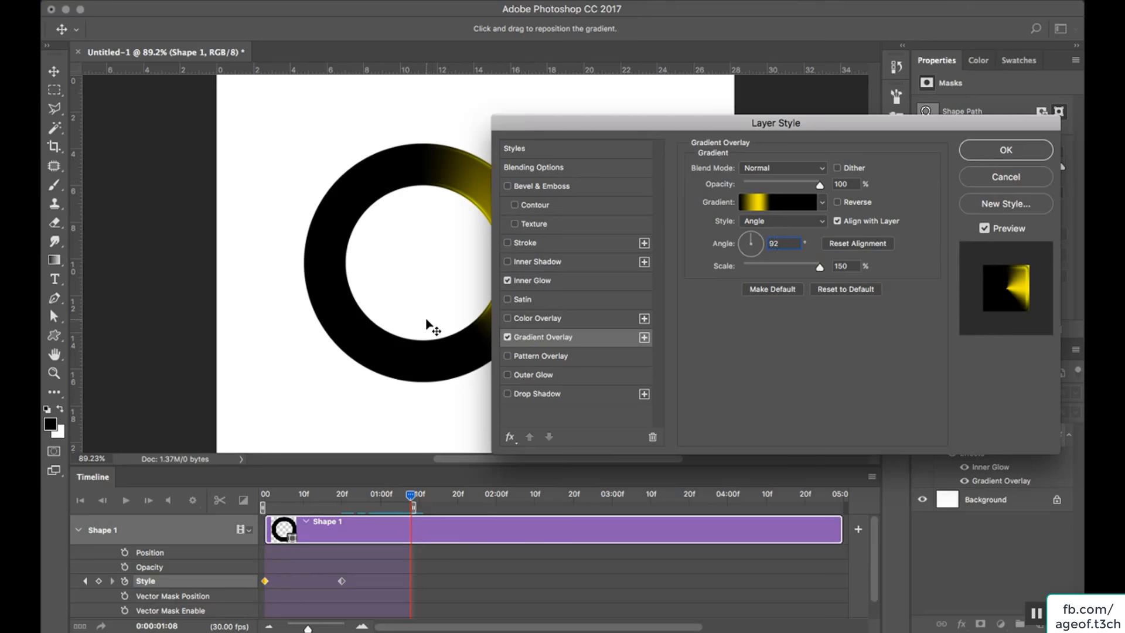
click(1001, 153)
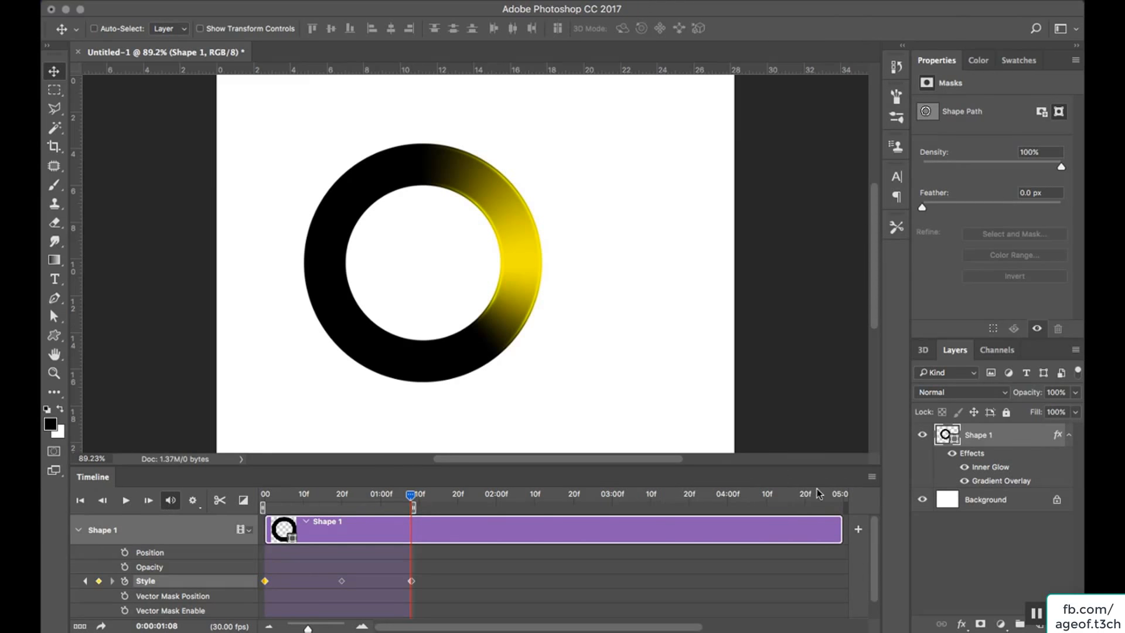
Keep Loop Playback enabled and play the timeline to preview the light moving around the ring
click(871, 478)
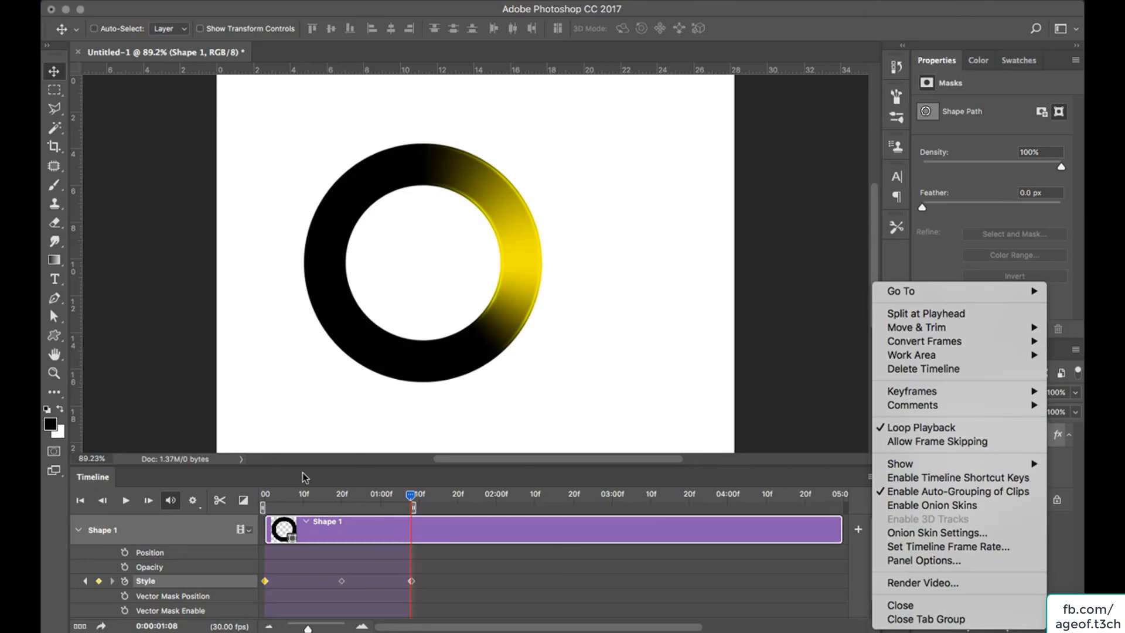
click(122, 504)
click(123, 504)
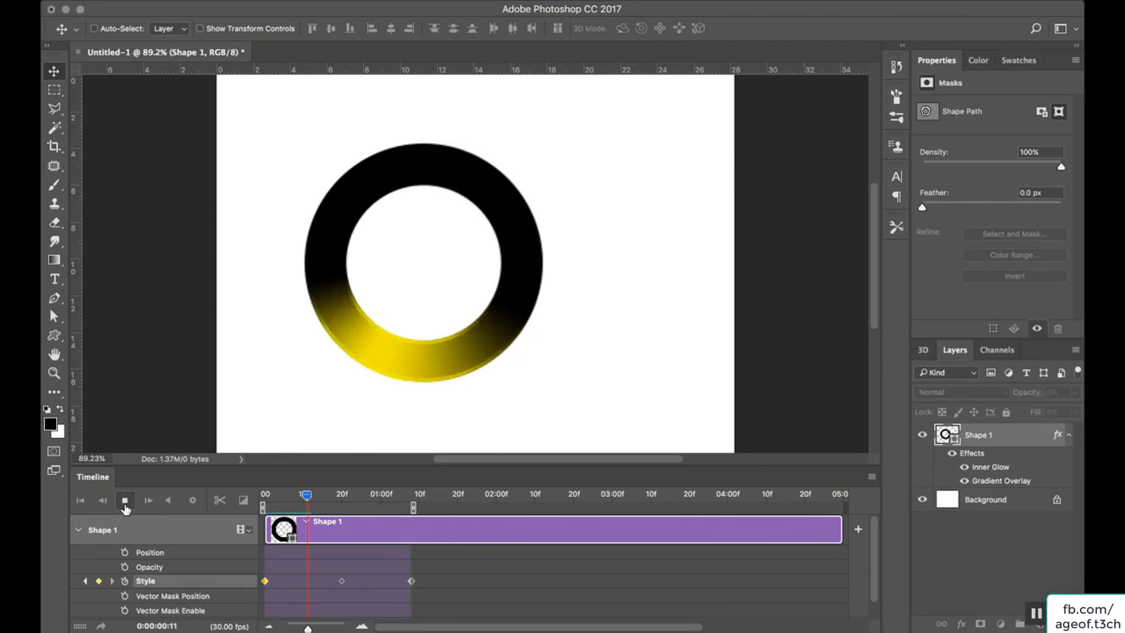